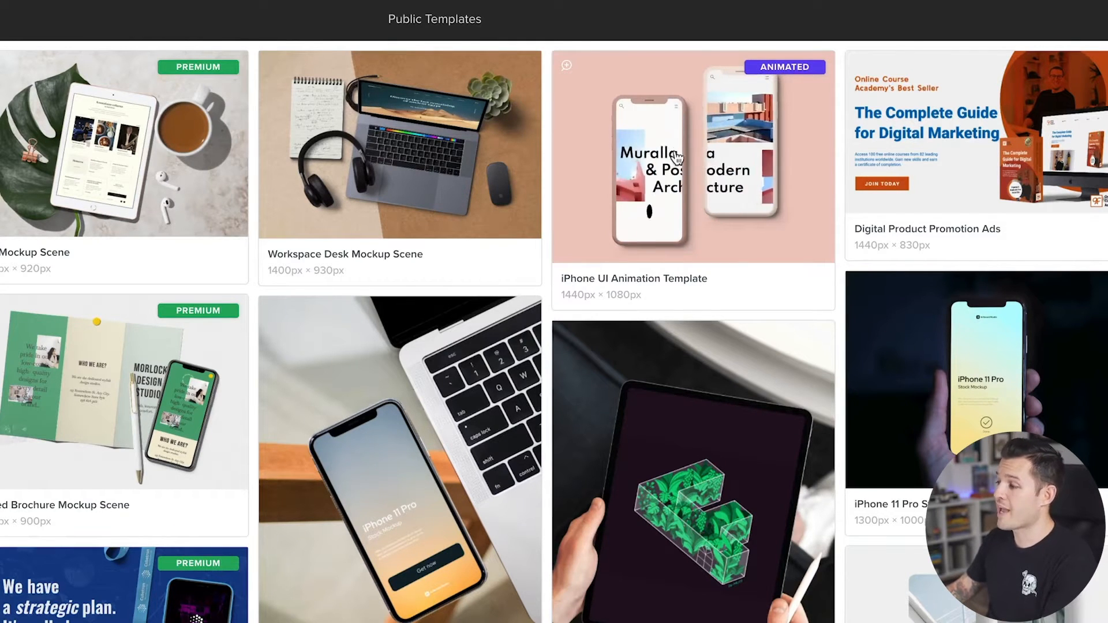
Step: Browse the public templates and open the App UI/UX iPhone XS Max mockup scene with the orange background
{"action": "scroll", "coordinate": [678, 159], "scroll_direction": "down", "scroll_amount": 5}
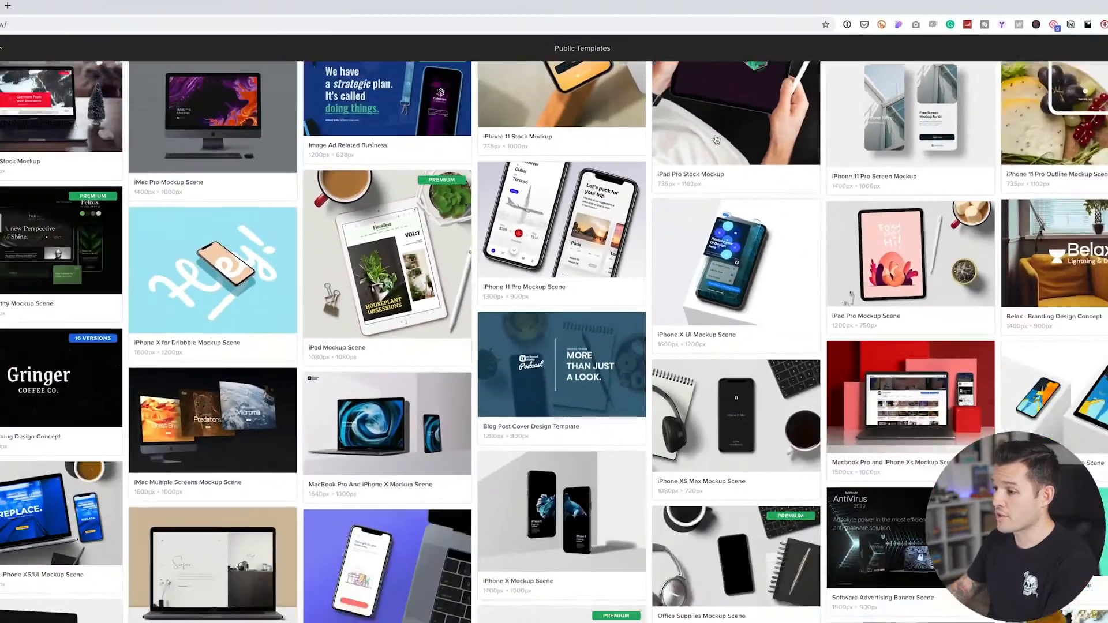
{"action": "scroll", "coordinate": [730, 130], "scroll_direction": "down", "scroll_amount": 3}
{"action": "scroll", "coordinate": [730, 130], "scroll_direction": "down", "scroll_amount": 1}
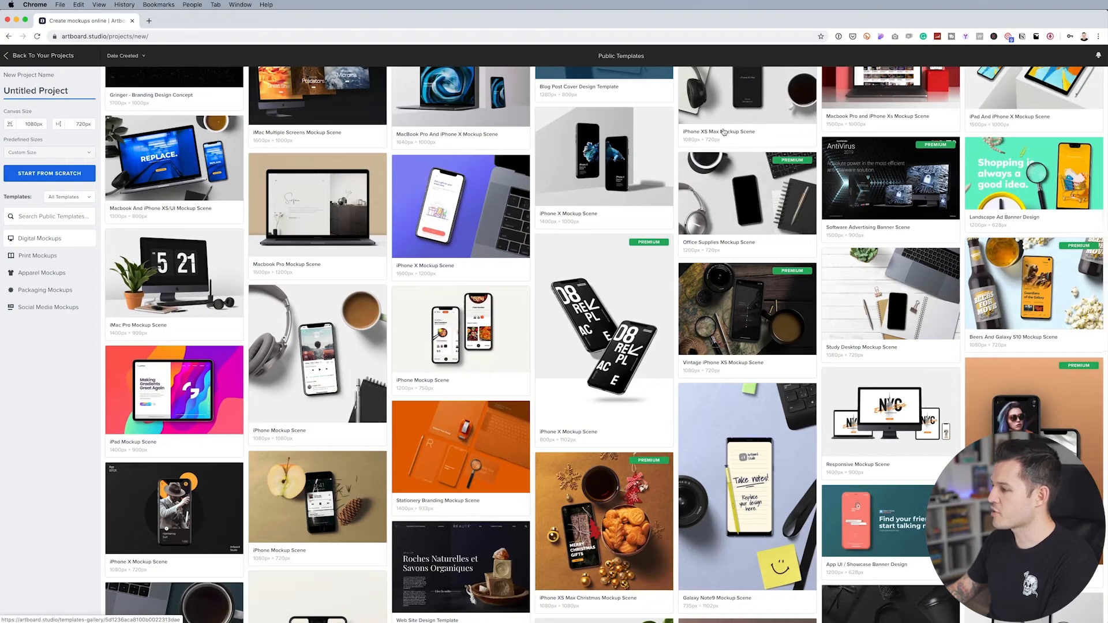
{"action": "scroll", "coordinate": [716, 131], "scroll_direction": "down", "scroll_amount": 1}
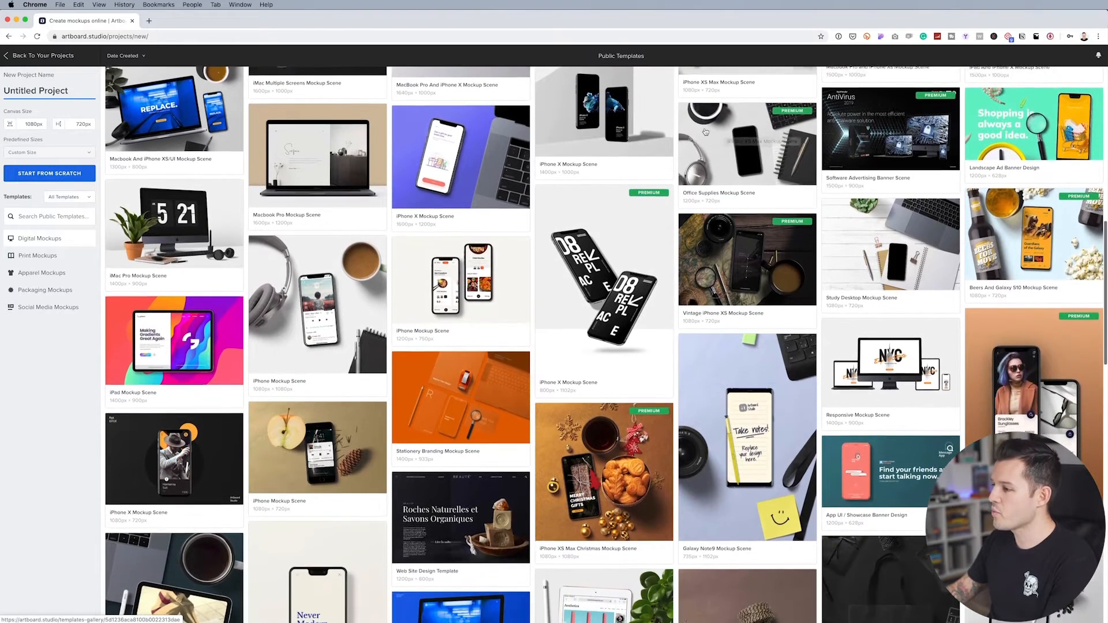
{"action": "left_click", "coordinate": [1010, 392]}
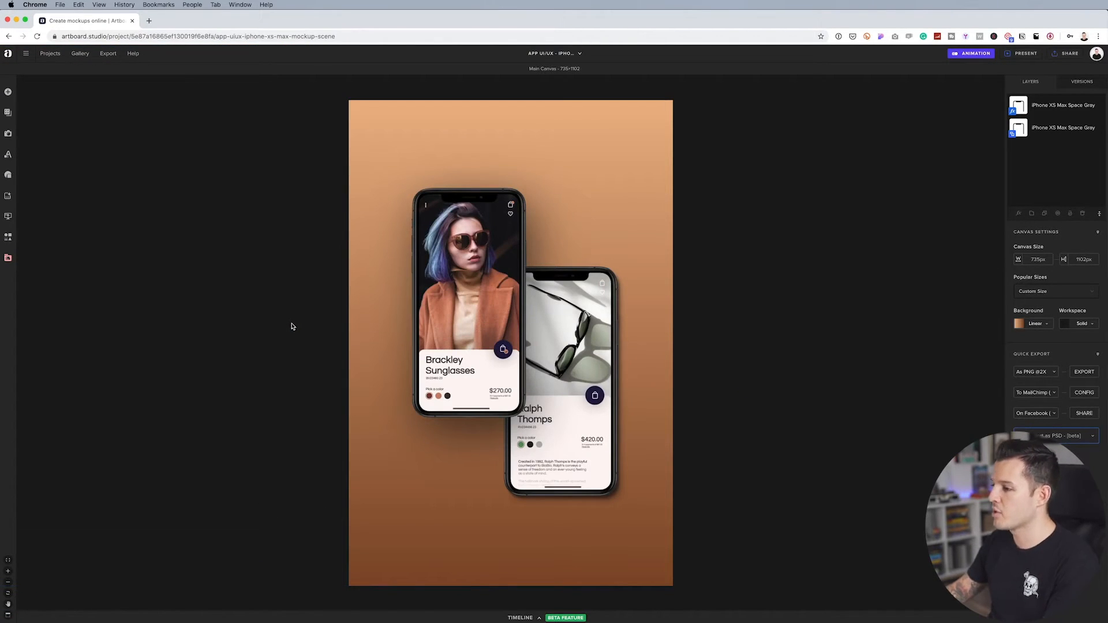
Step: Open the front iPhone's screen artboard, place the travel app screenshot from the private assets and scale it up to fill the screen
{"action": "left_click", "coordinate": [438, 228]}
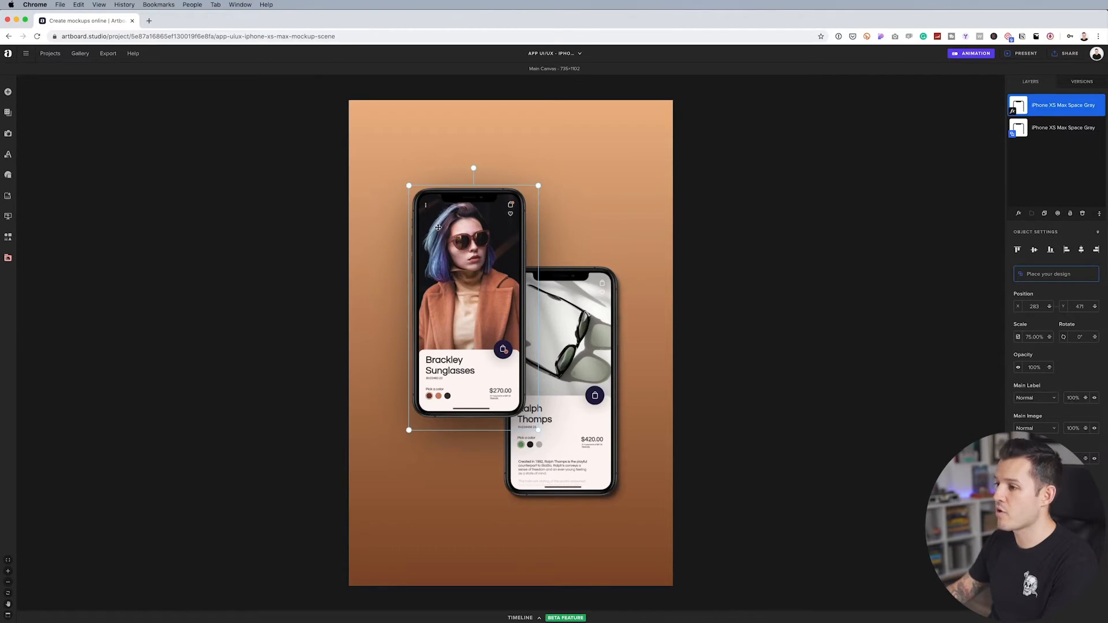
{"action": "double_click", "coordinate": [438, 227]}
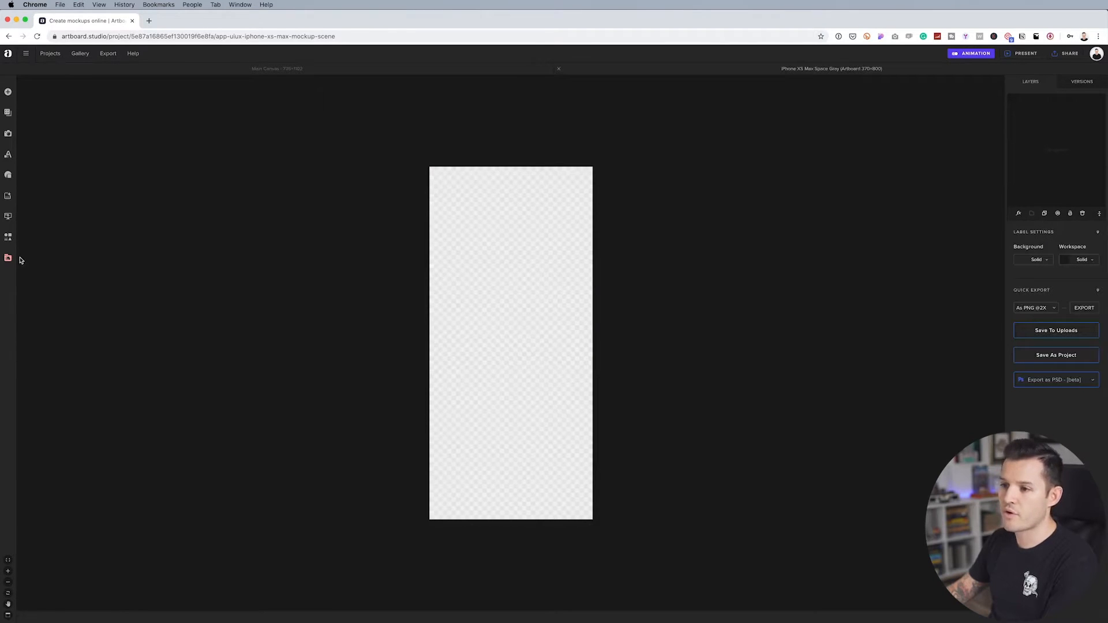
{"action": "left_click", "coordinate": [8, 217]}
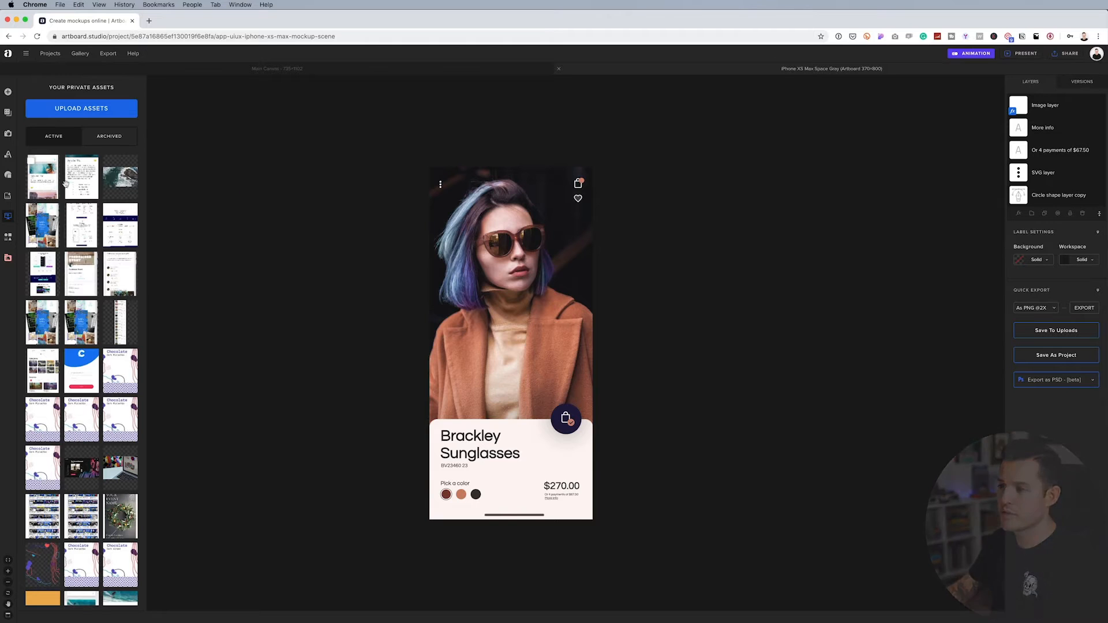
{"action": "left_click", "coordinate": [45, 185]}
{"action": "left_click_drag", "start_coordinate": [578, 167], "coordinate": [611, 139]}
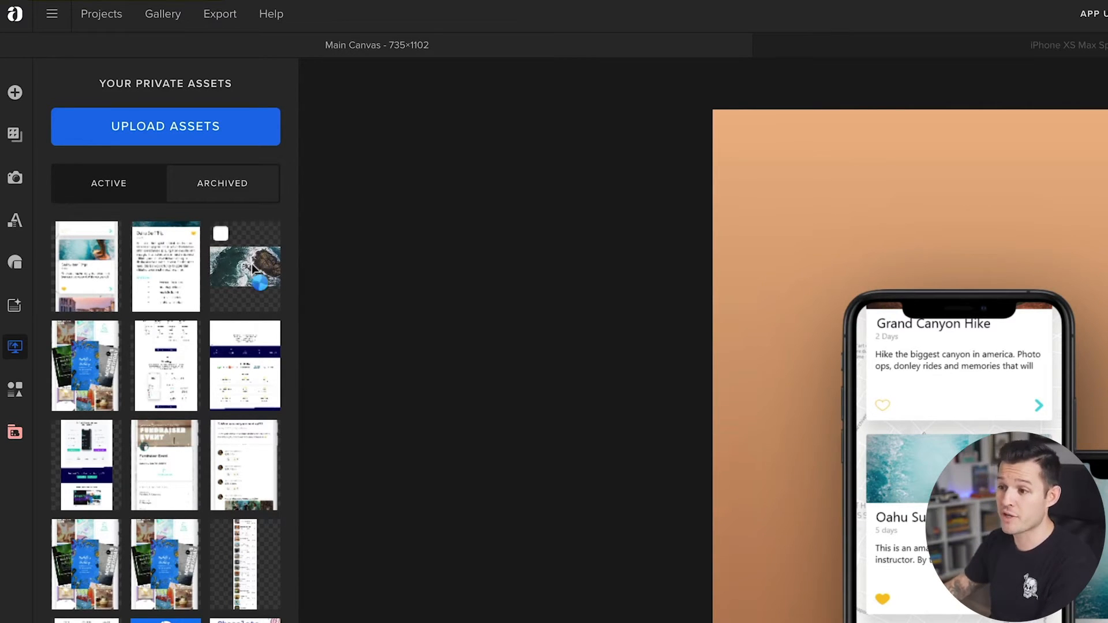
Step: Add the ocean video from the private assets to the main canvas and move its layer below both iPhones
{"action": "left_click", "coordinate": [241, 254]}
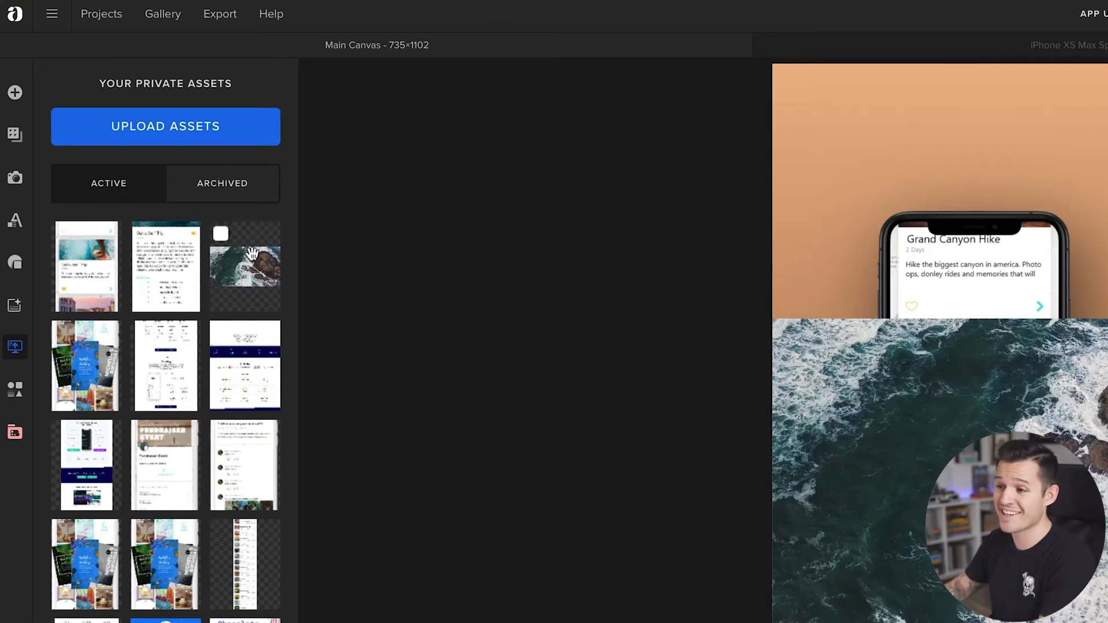
{"action": "left_click", "coordinate": [1078, 396]}
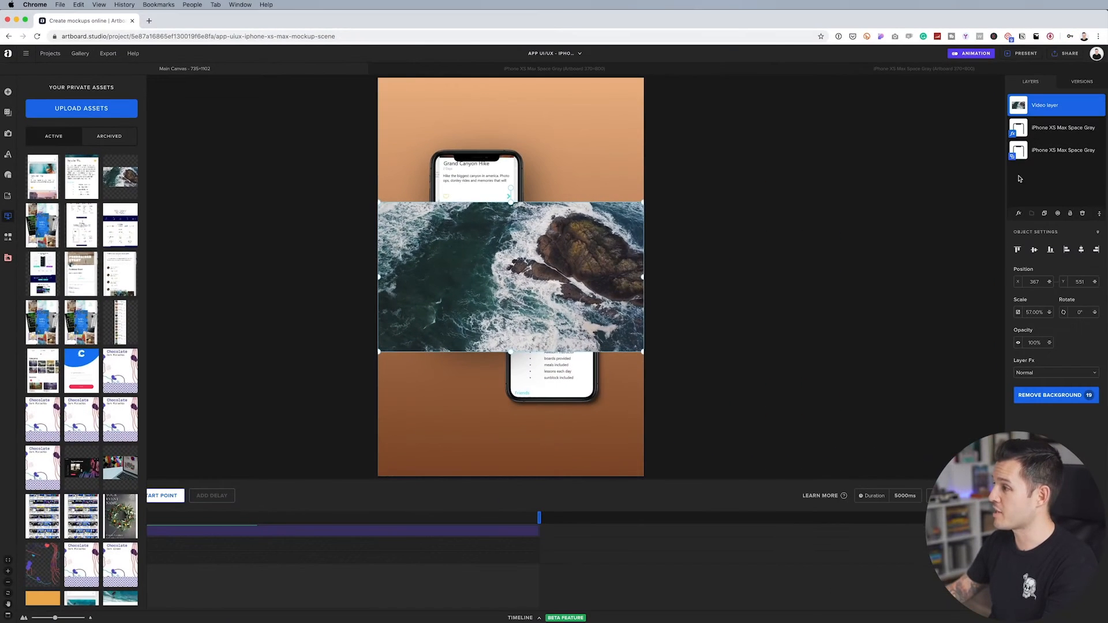
{"action": "left_click_drag", "start_coordinate": [1041, 150], "coordinate": [1040, 156]}
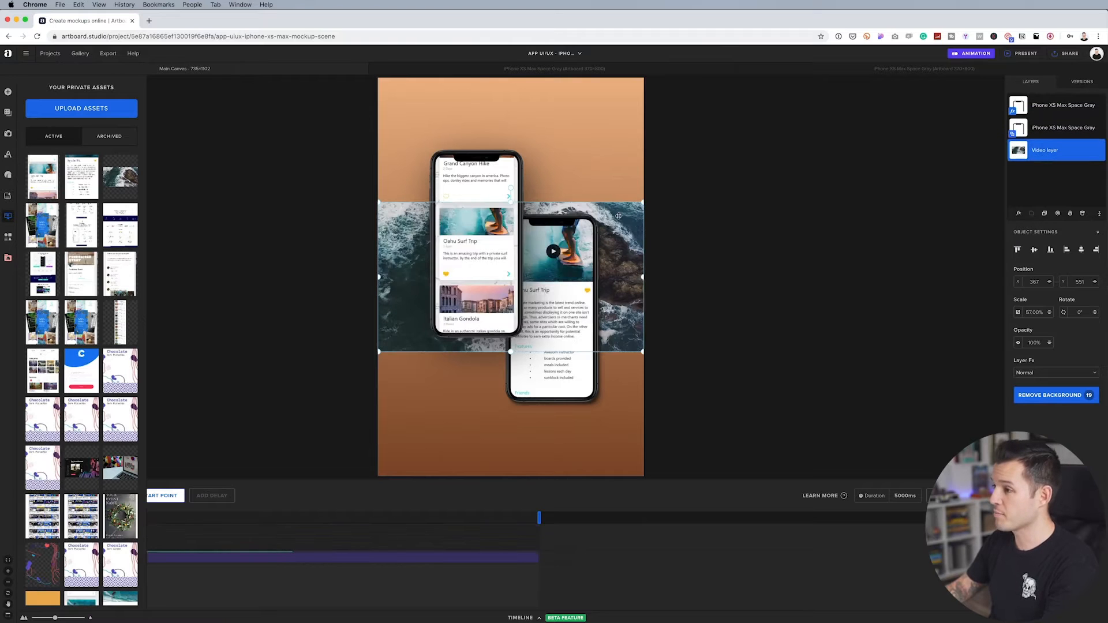
Step: Scale the ocean video to about 155% so it covers the whole canvas
{"action": "left_click_drag", "start_coordinate": [642, 202], "coordinate": [846, 51]}
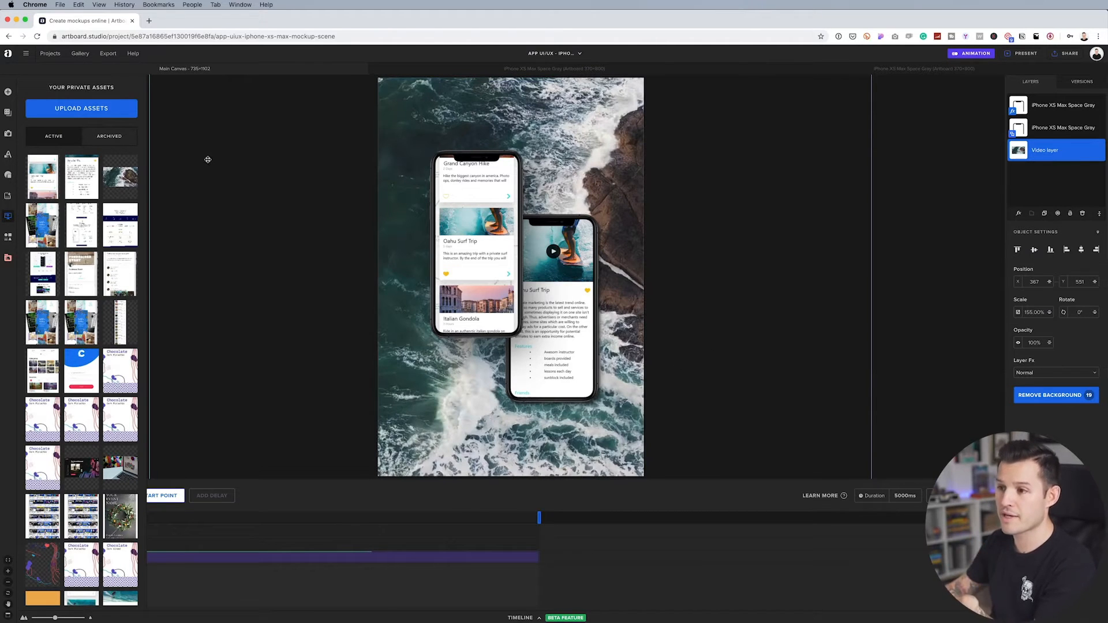
{"action": "left_click_drag", "start_coordinate": [208, 159], "coordinate": [208, 159]}
{"action": "left_click", "coordinate": [962, 206]}
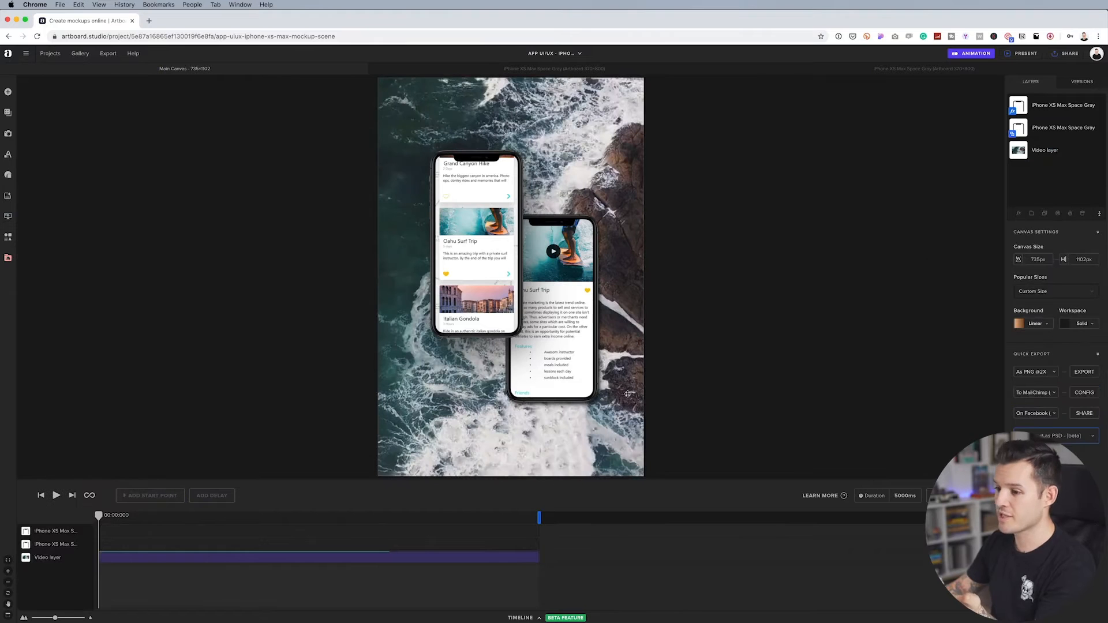
Step: Hide and show the animation timeline a few times, leaving it open
{"action": "left_click", "coordinate": [521, 618]}
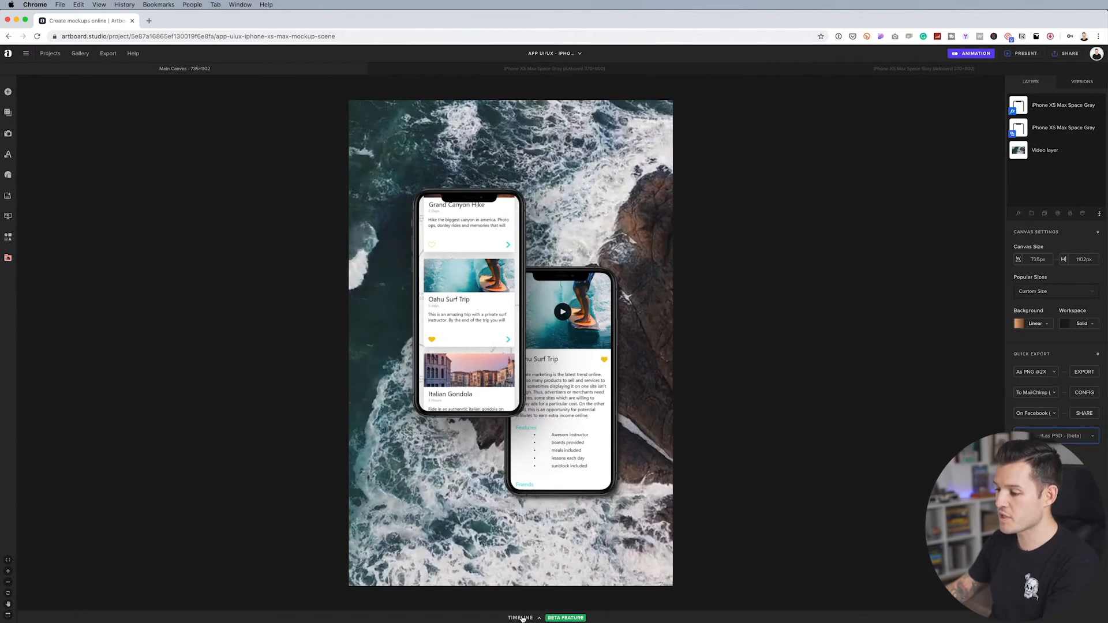
{"action": "left_click", "coordinate": [521, 618]}
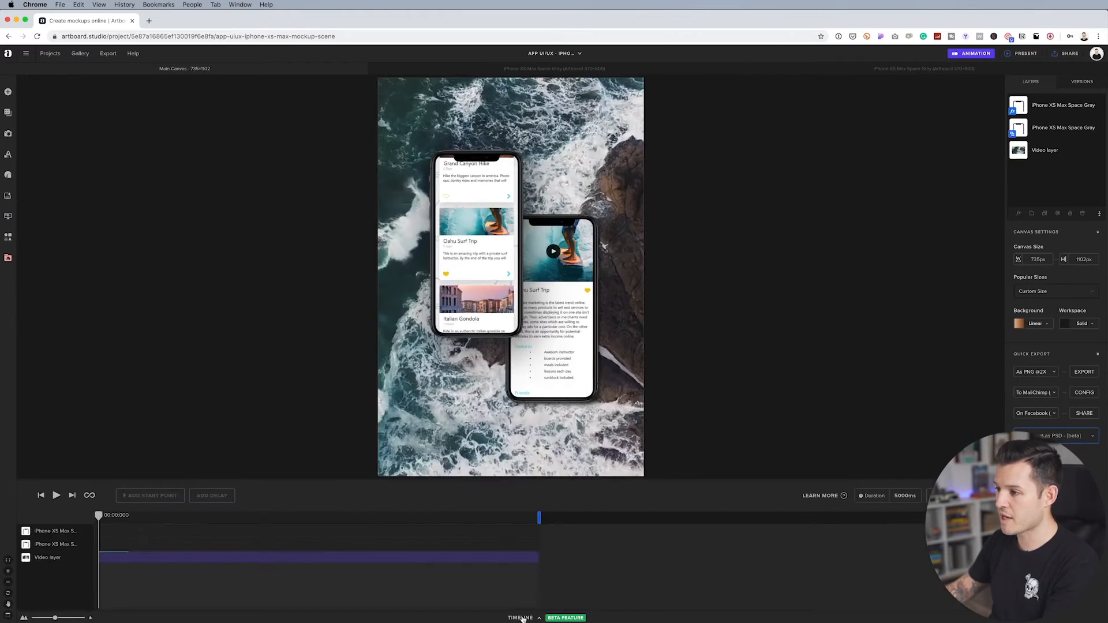
{"action": "left_click", "coordinate": [965, 56]}
{"action": "left_click", "coordinate": [965, 57]}
{"action": "left_click", "coordinate": [964, 57]}
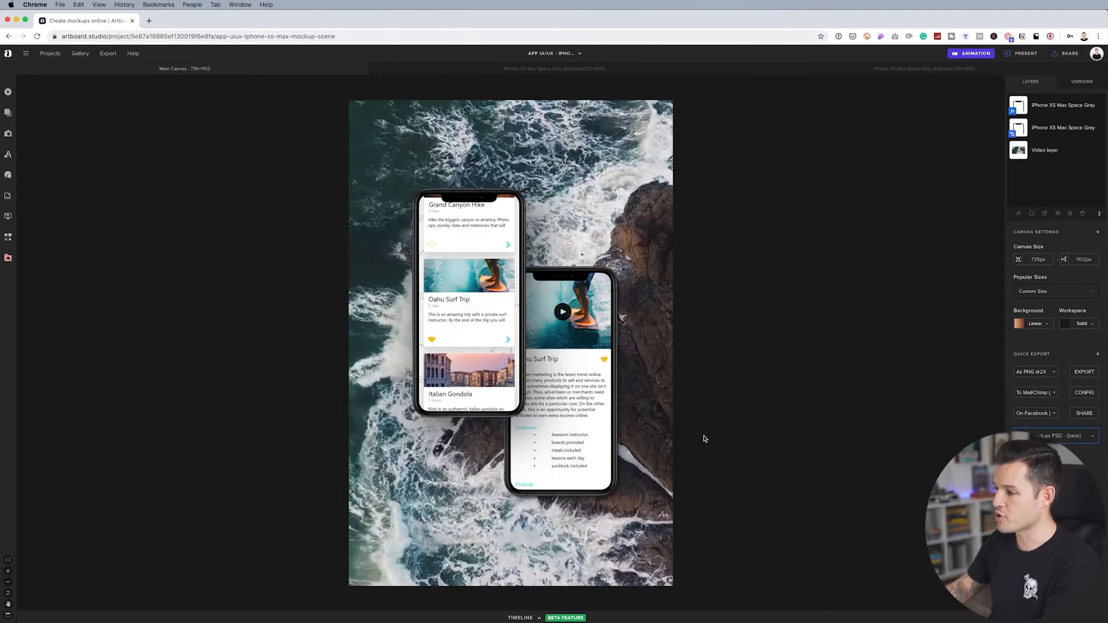
{"action": "left_click", "coordinate": [975, 55]}
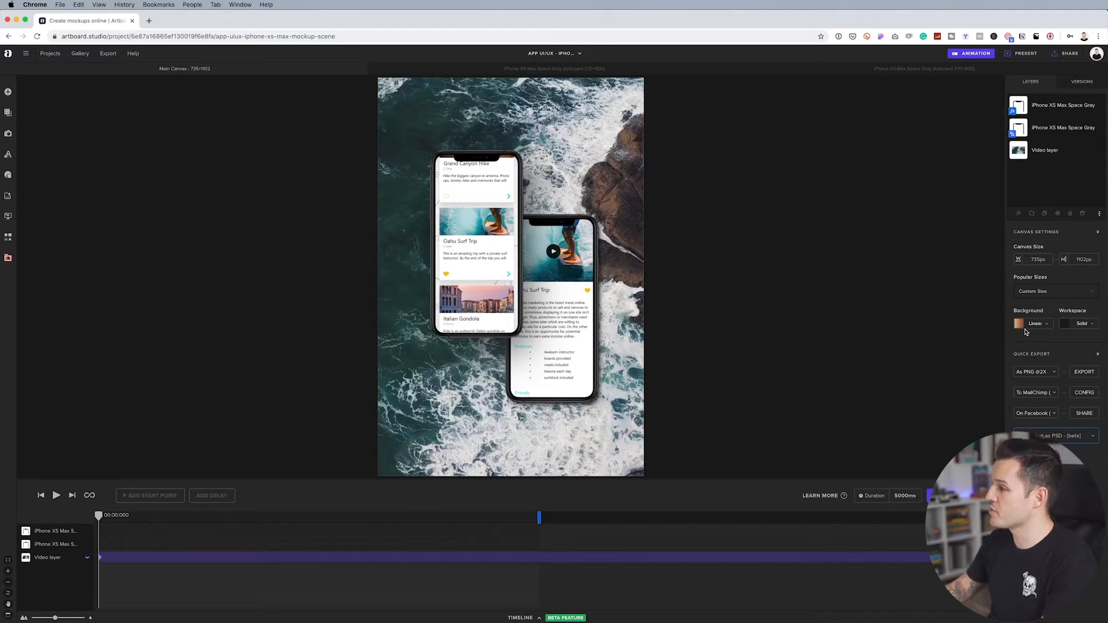
Step: Hide the video layer
{"action": "left_click", "coordinate": [1051, 152]}
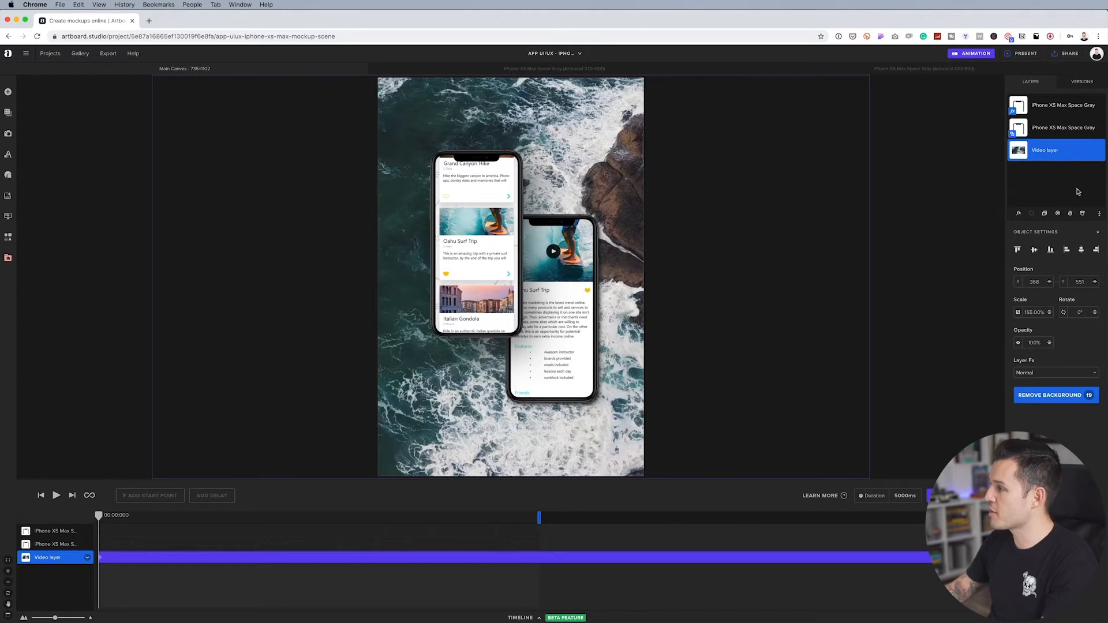
{"action": "left_click", "coordinate": [1059, 214]}
{"action": "left_click", "coordinate": [920, 309]}
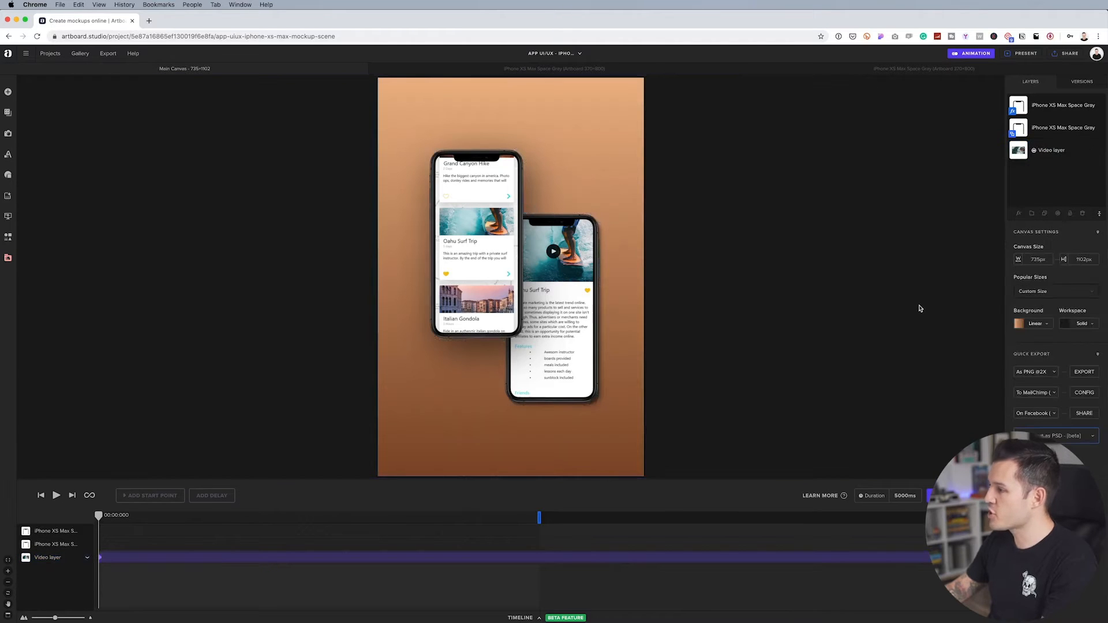
Step: Change the canvas background from a gradient to a solid teal sampled from the surf picture on the rear iPhone
{"action": "left_click", "coordinate": [1020, 324]}
{"action": "left_click", "coordinate": [929, 331]}
{"action": "left_click", "coordinate": [935, 341]}
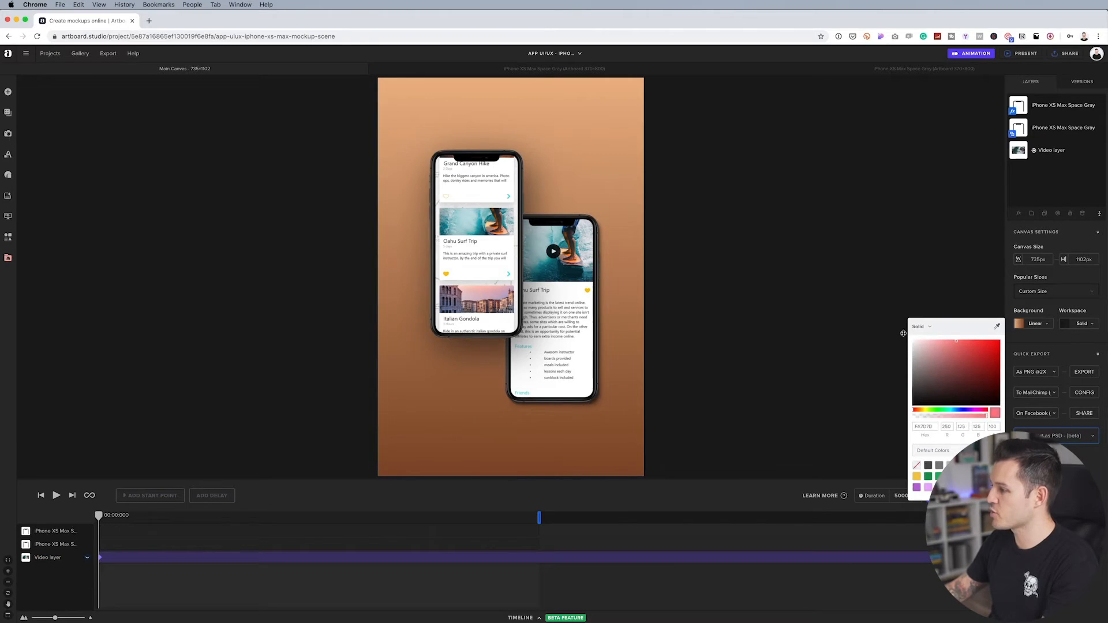
{"action": "left_click_drag", "start_coordinate": [903, 333], "coordinate": [905, 336]}
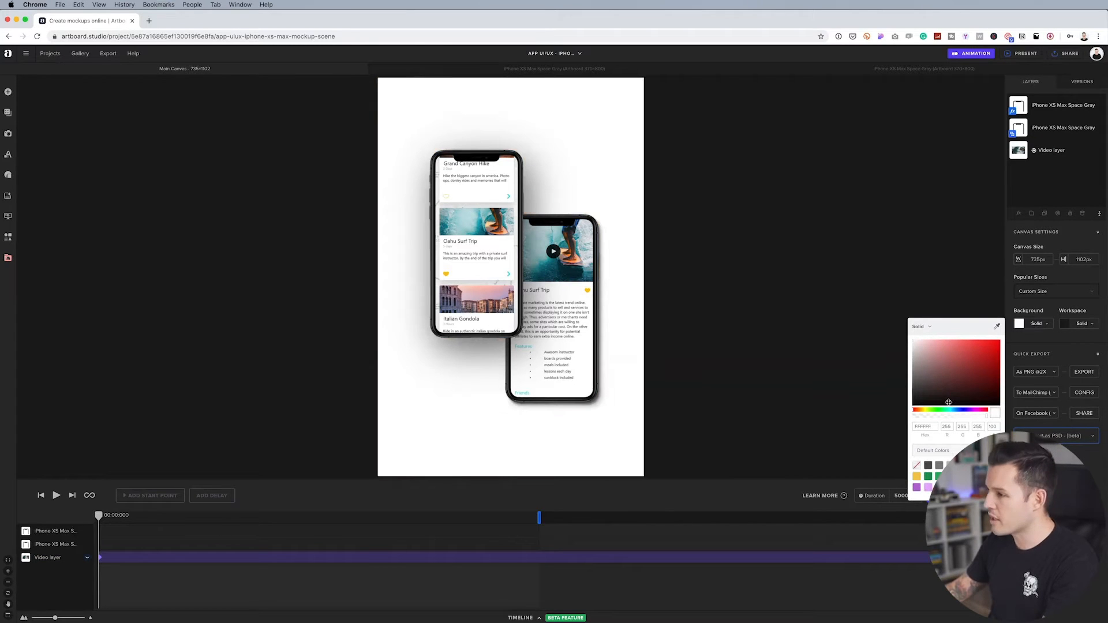
{"action": "left_click", "coordinate": [996, 327]}
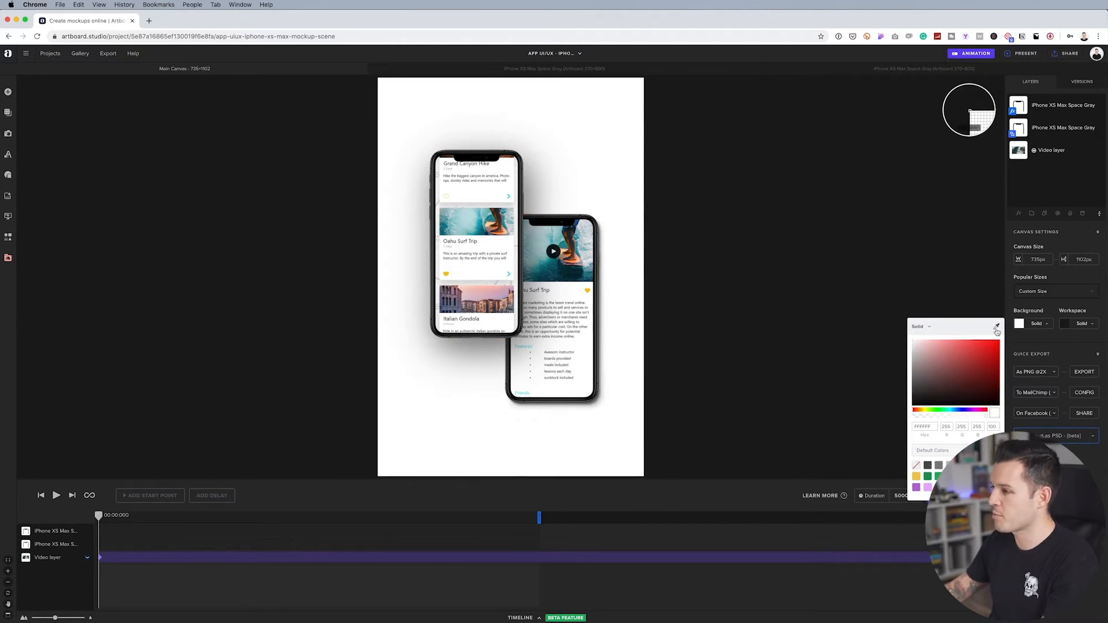
{"action": "left_click", "coordinate": [546, 262]}
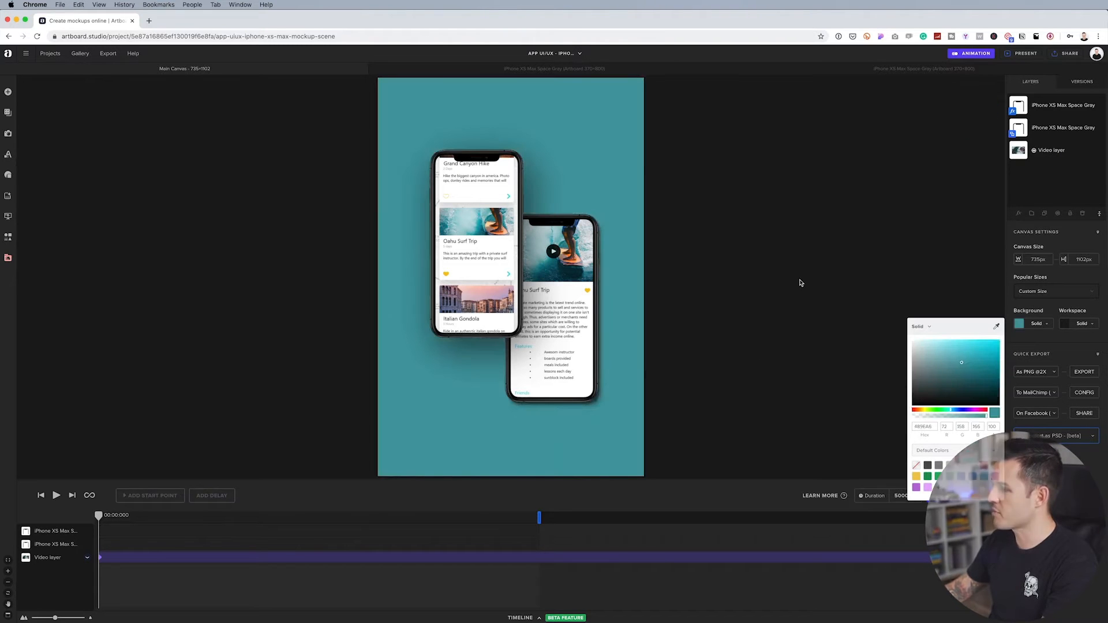
Step: Show the video layer again at 24% opacity and set its blend mode to Multiply
{"action": "left_click", "coordinate": [1048, 150]}
{"action": "left_click", "coordinate": [1056, 372]}
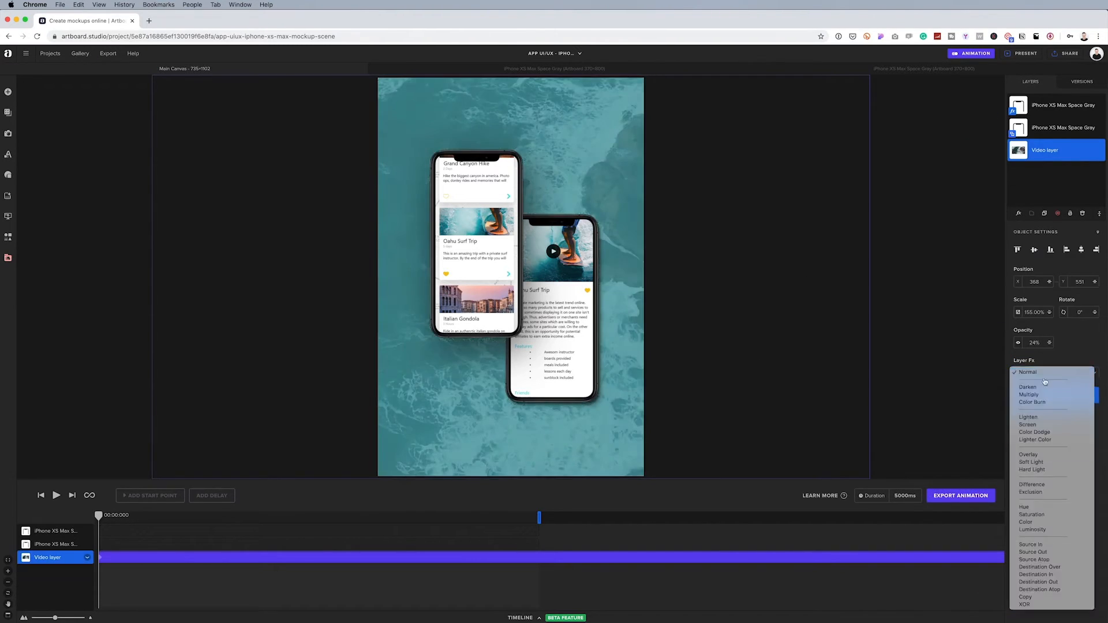
{"action": "left_click", "coordinate": [1034, 396]}
{"action": "left_click", "coordinate": [954, 366]}
Step: Set the canvas background to solid white (FFFFFF) and the video layer's opacity to 50%
{"action": "left_click", "coordinate": [1020, 324]}
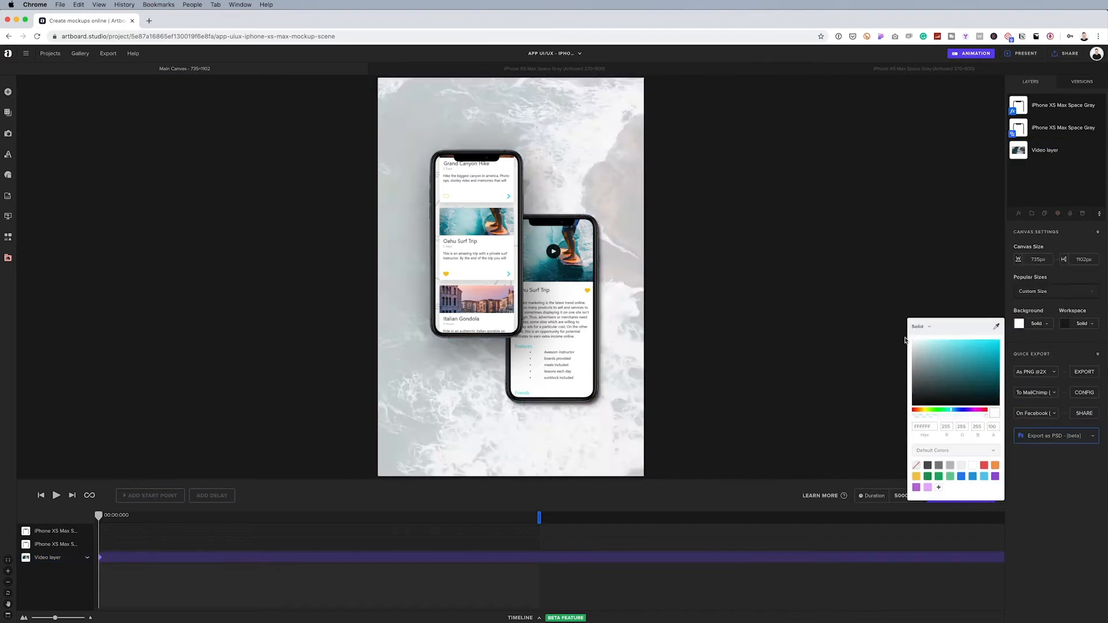
{"action": "left_click_drag", "start_coordinate": [986, 416], "coordinate": [954, 416]}
{"action": "left_click", "coordinate": [1046, 151]}
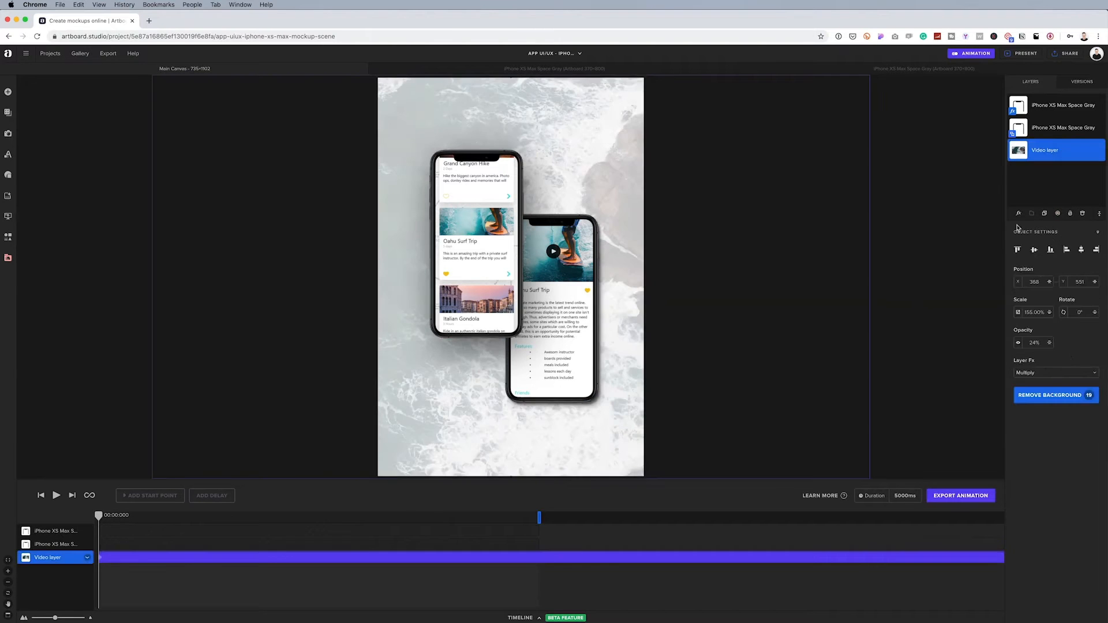
{"action": "left_click_drag", "start_coordinate": [1019, 342], "coordinate": [1014, 344]}
{"action": "left_click", "coordinate": [808, 358]}
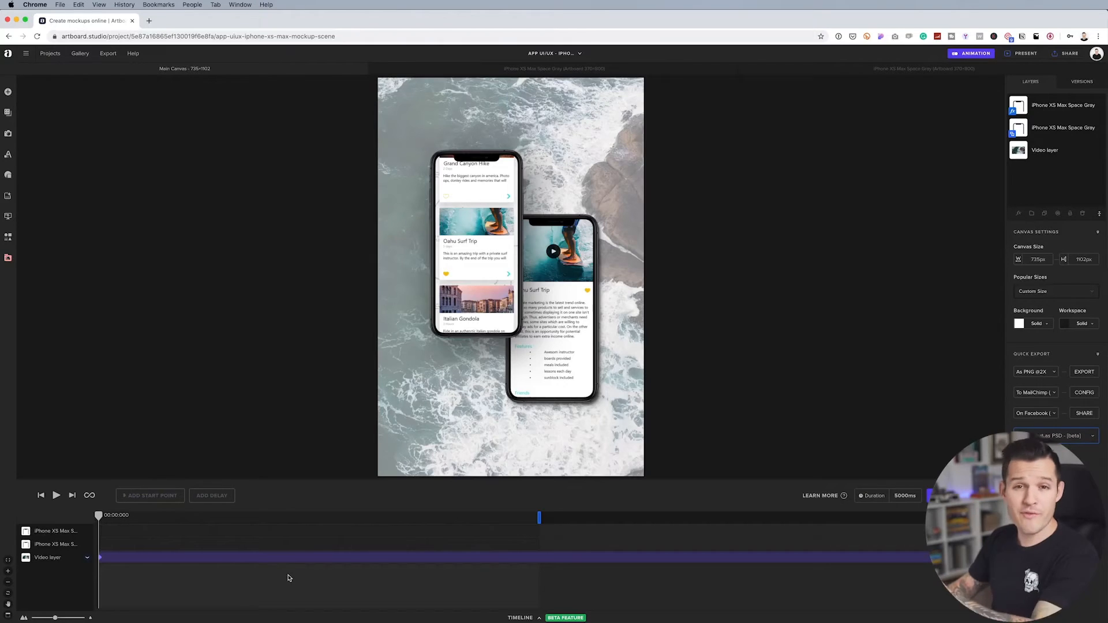
Step: Enlarge the timeline and expand the video layer's track in it
{"action": "left_click_drag", "start_coordinate": [296, 479], "coordinate": [346, 267]}
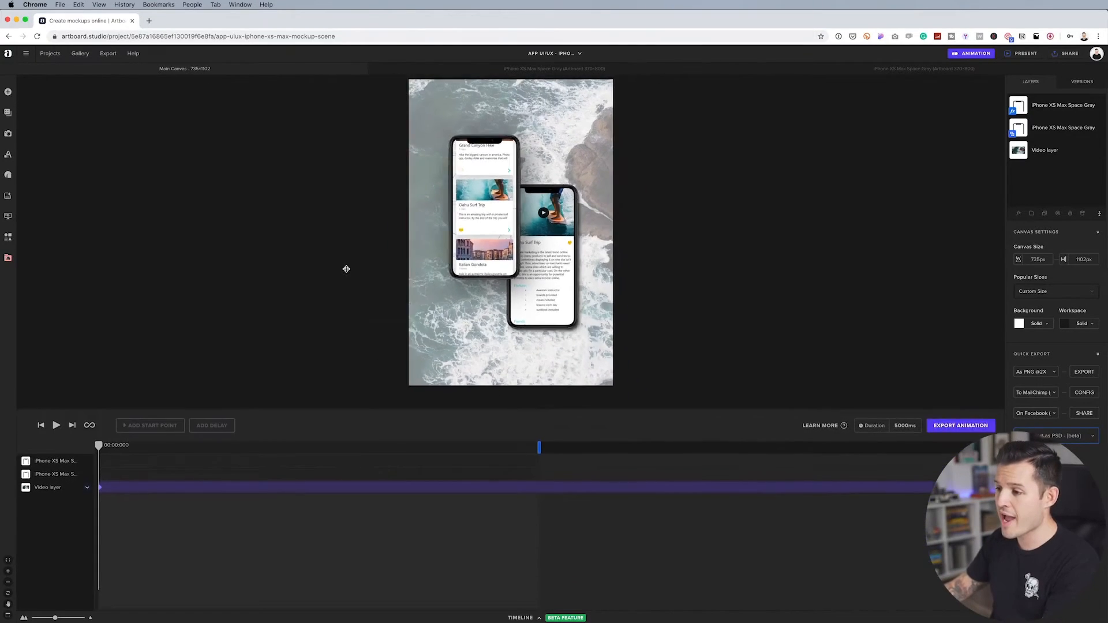
{"action": "mouse_move", "coordinate": [331, 397]}
{"action": "left_mouse_down"}
{"action": "mouse_move", "coordinate": [332, 430]}
{"action": "mouse_move", "coordinate": [332, 407]}
{"action": "left_mouse_up"}
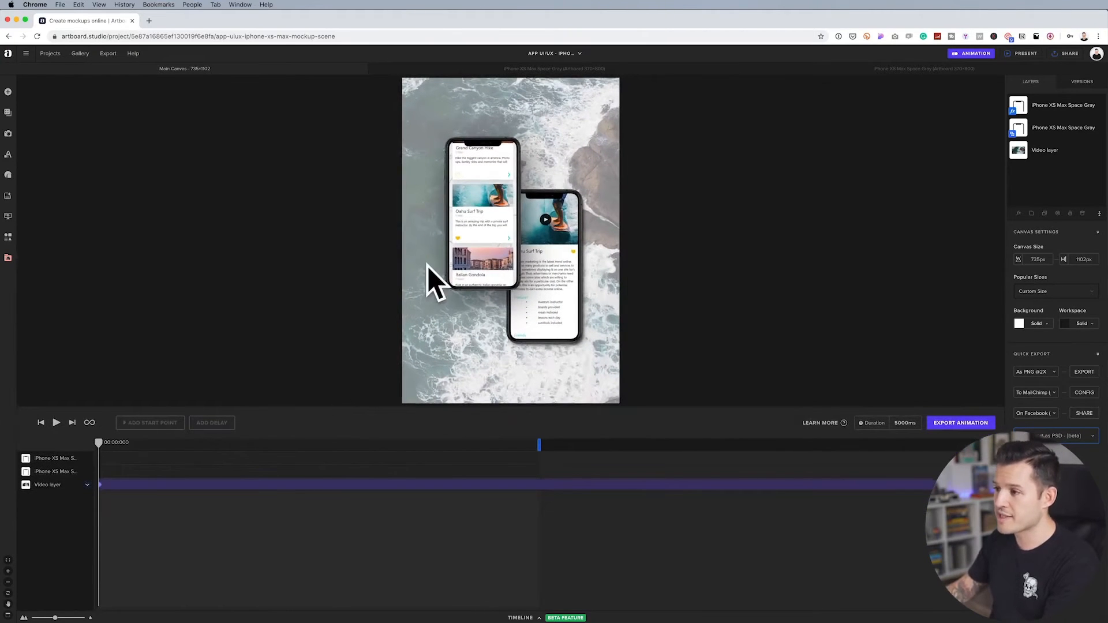
{"action": "left_click", "coordinate": [53, 472]}
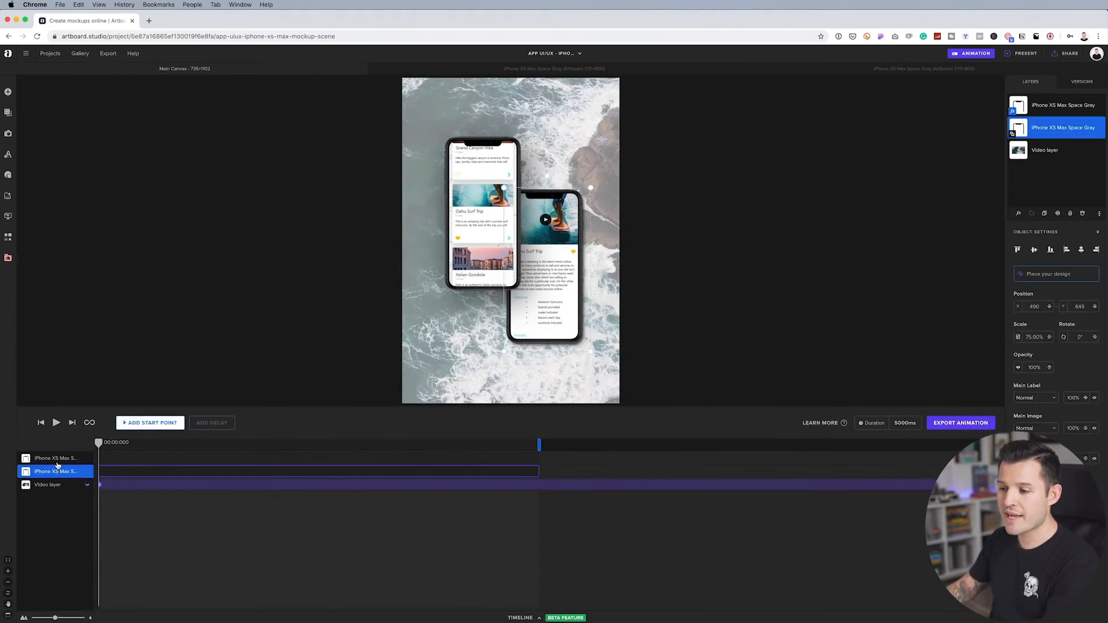
{"action": "left_click", "coordinate": [57, 460]}
{"action": "left_click", "coordinate": [56, 472]}
{"action": "left_click", "coordinate": [53, 484]}
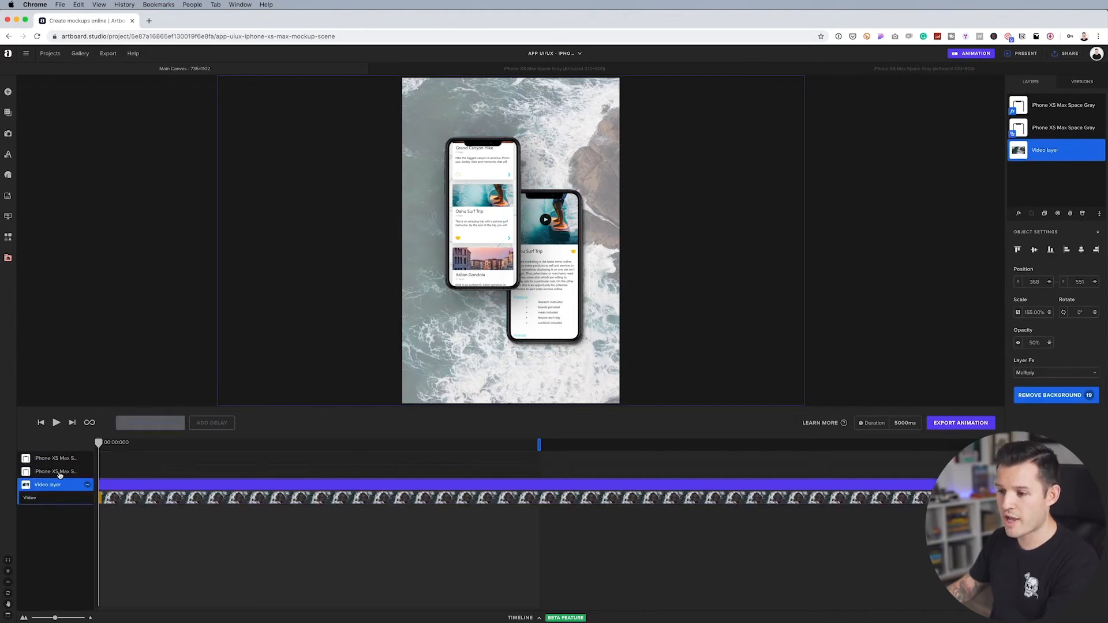
Step: Move the front iPhone off the canvas's left edge to about X -184, Y 470, and add an animation start point at 0 seconds
{"action": "left_click", "coordinate": [60, 472]}
{"action": "left_click", "coordinate": [60, 462]}
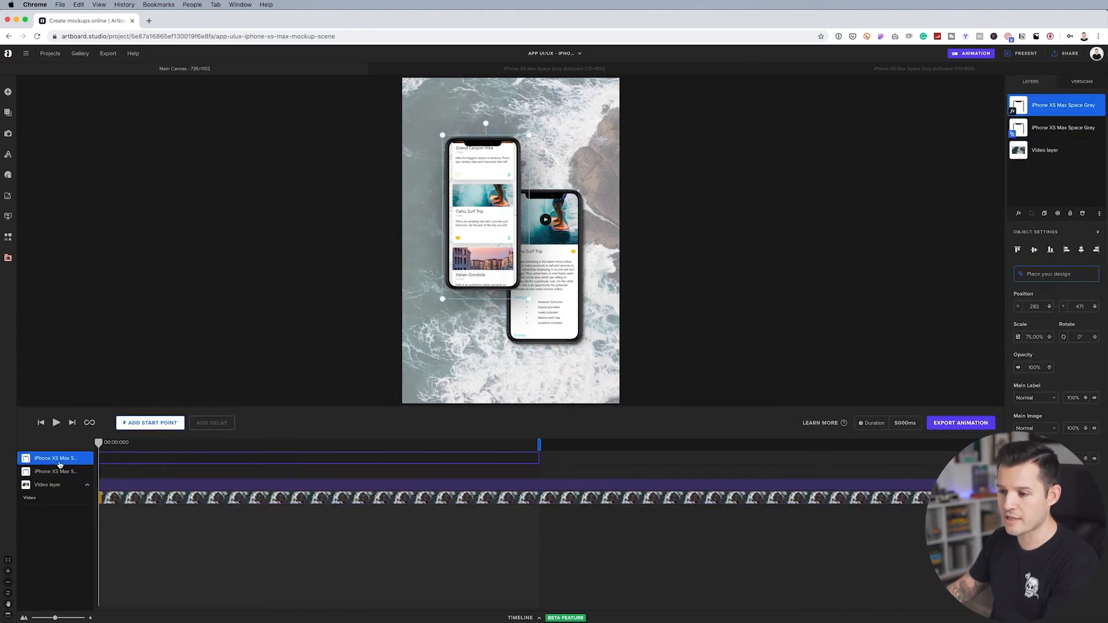
{"action": "left_click", "coordinate": [1076, 149]}
{"action": "left_click", "coordinate": [1077, 114]}
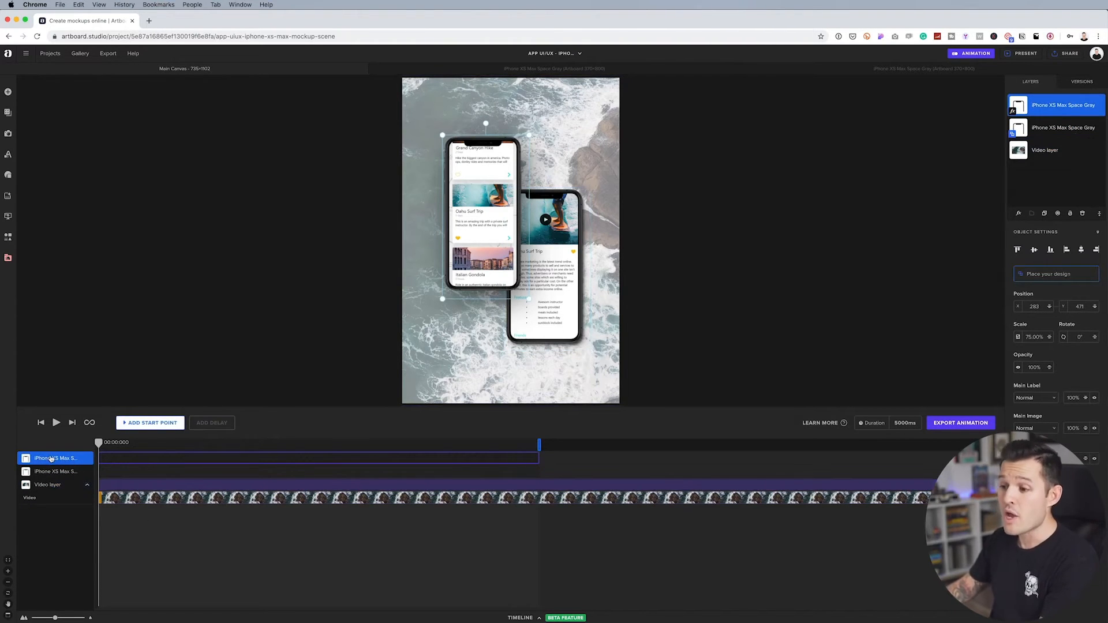
{"action": "left_click_drag", "start_coordinate": [498, 224], "coordinate": [361, 225]}
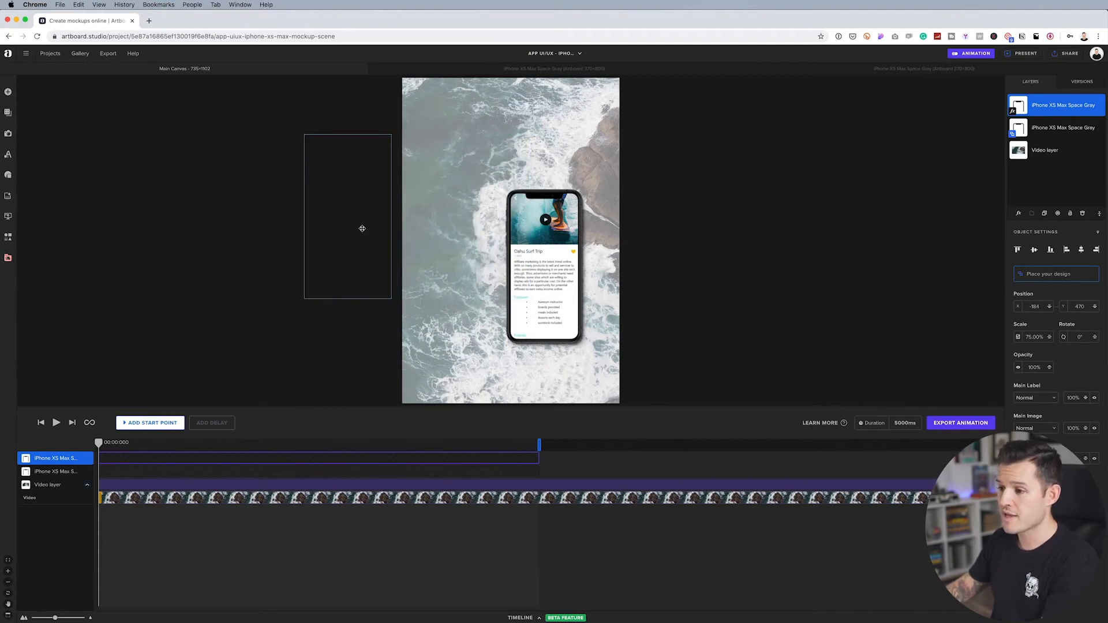
{"action": "left_click", "coordinate": [155, 422]}
Step: At 1 second on the timeline, move the front iPhone back onto the canvas to about X 282, Y 461
{"action": "left_click_drag", "start_coordinate": [99, 443], "coordinate": [187, 443]}
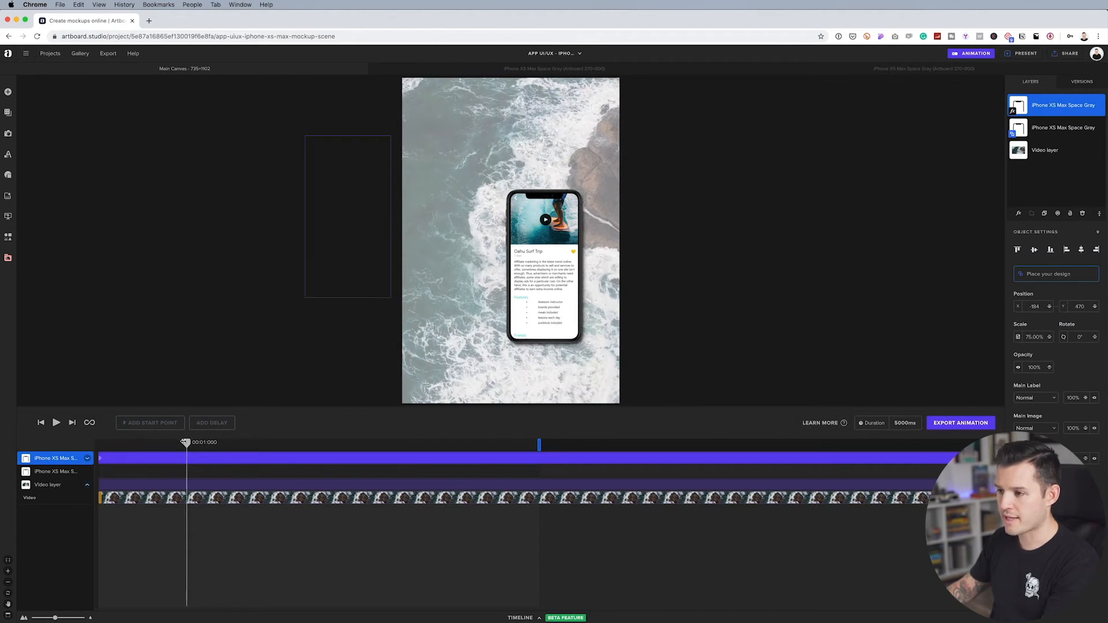
{"action": "left_click_drag", "start_coordinate": [328, 277], "coordinate": [468, 274]}
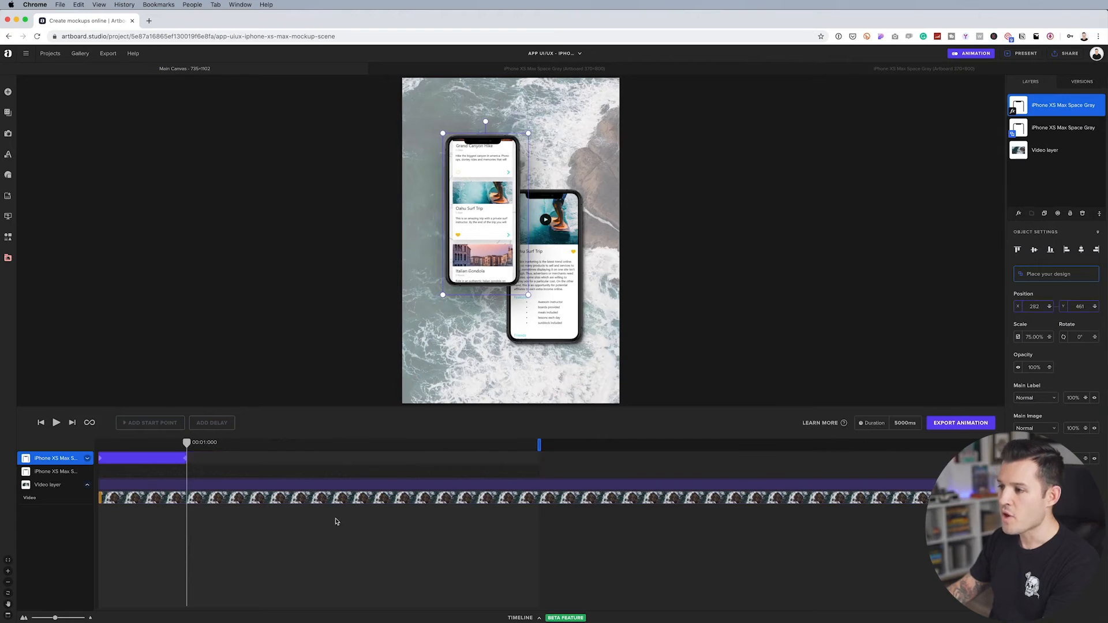
Step: Animate the rear iPhone from a start point off the canvas's right edge (about X 947, Y 650) to its place behind the front phone at about 0.98 seconds
{"action": "left_click", "coordinate": [533, 344]}
{"action": "left_click_drag", "start_coordinate": [528, 329], "coordinate": [660, 328]}
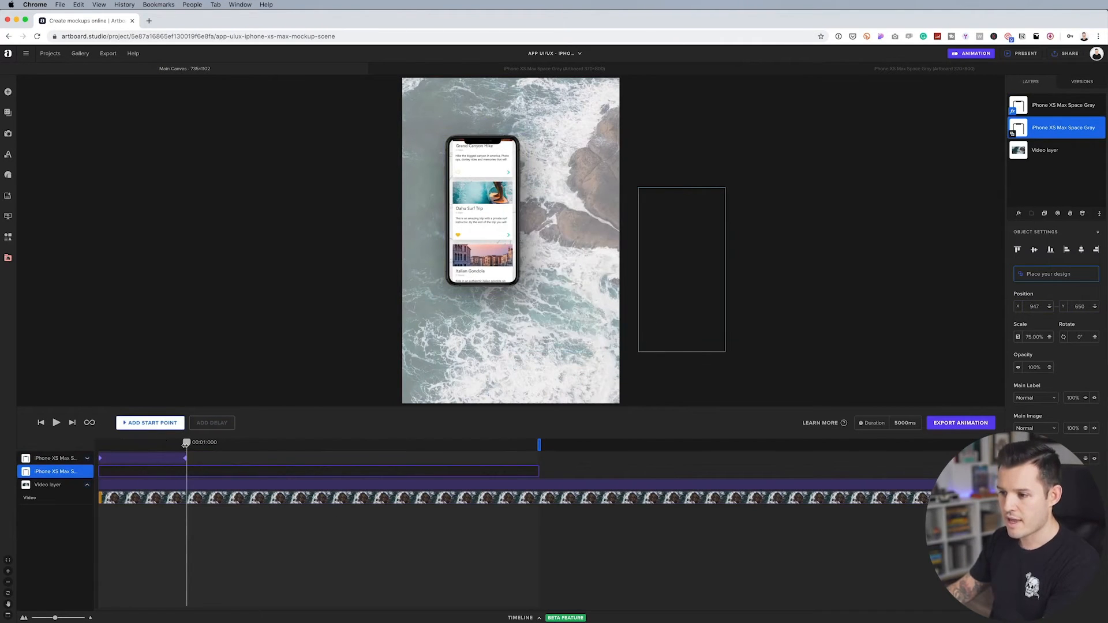
{"action": "left_click", "coordinate": [163, 426]}
{"action": "mouse_move", "coordinate": [183, 449]}
{"action": "left_mouse_down"}
{"action": "mouse_move", "coordinate": [82, 452]}
{"action": "mouse_move", "coordinate": [185, 445]}
{"action": "left_mouse_up"}
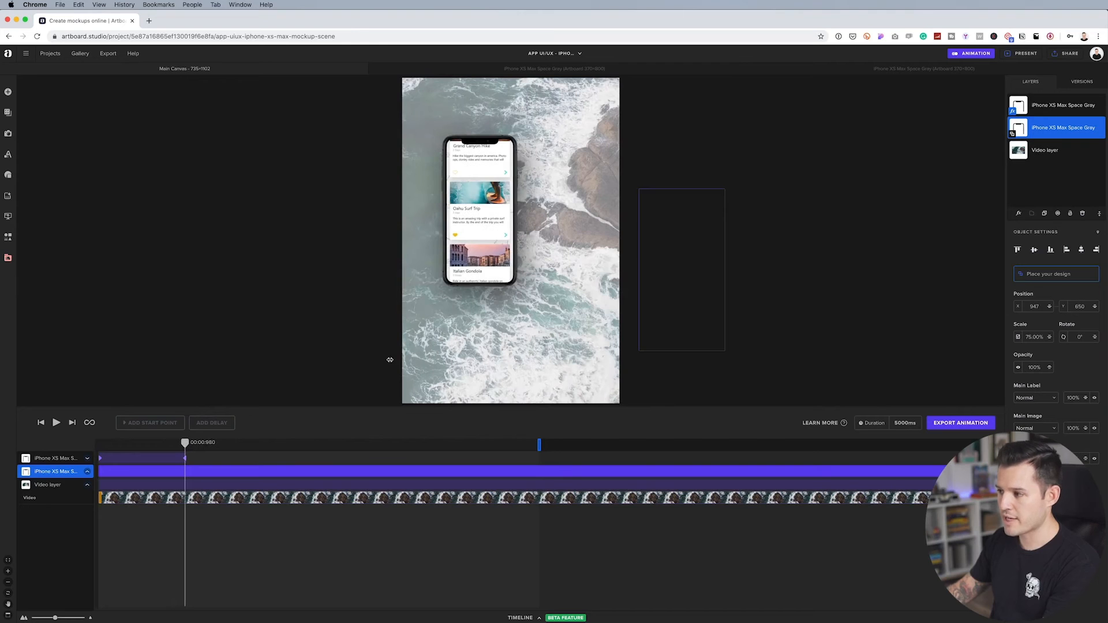
{"action": "left_click_drag", "start_coordinate": [695, 312], "coordinate": [546, 312]}
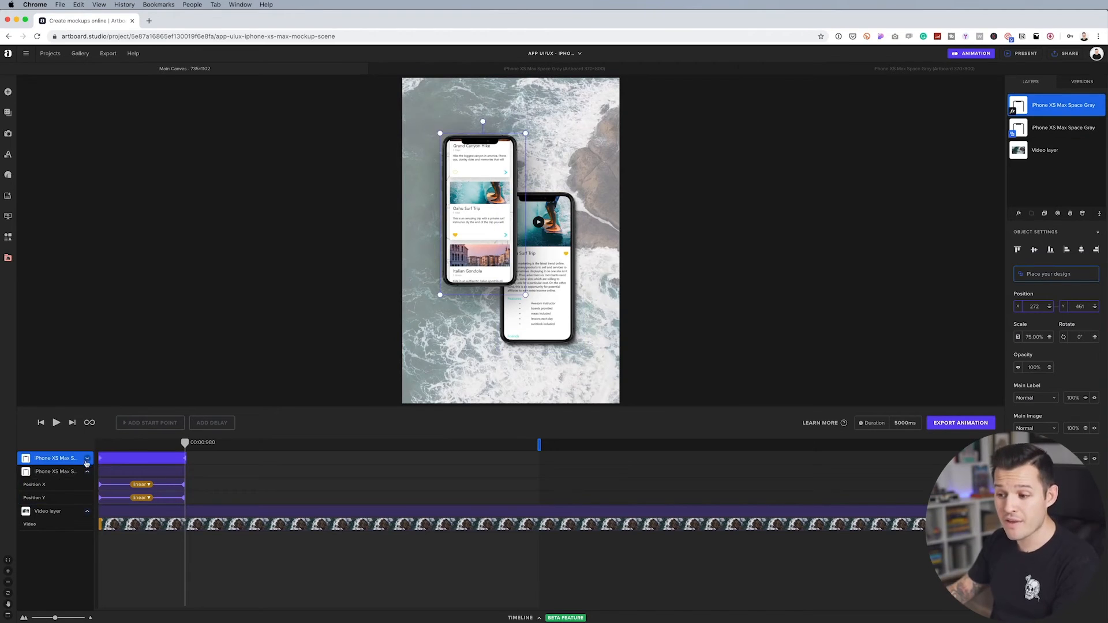
Step: Set the easing of the front iPhone's Position X and Position Y animations to easeInOutQuad
{"action": "left_click", "coordinate": [89, 460]}
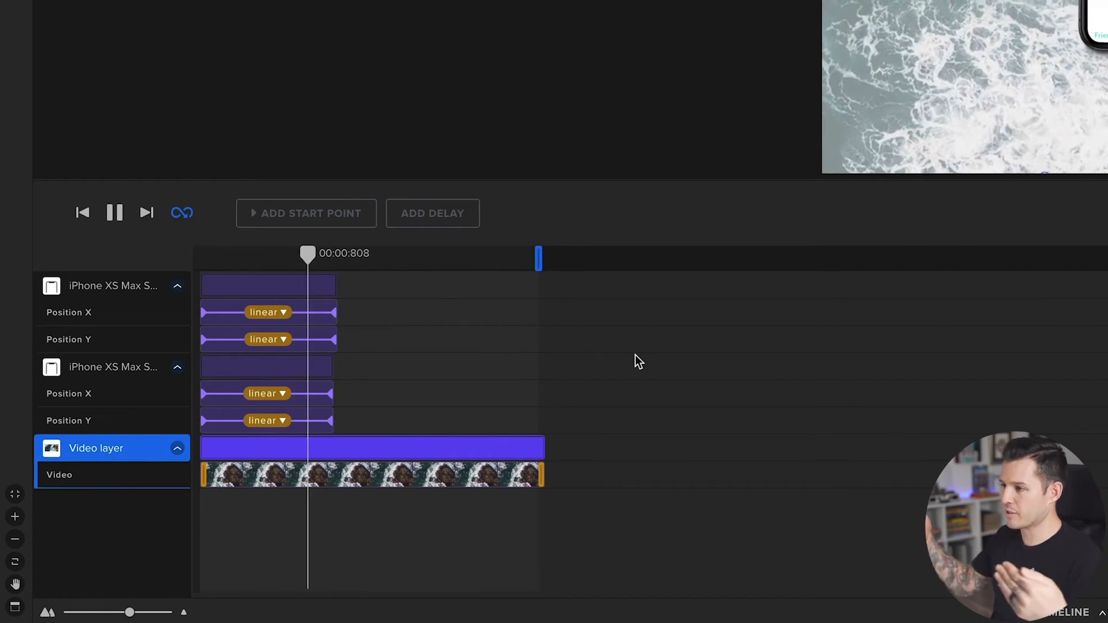
{"action": "key", "text": "space"}
{"action": "left_click", "coordinate": [268, 312]}
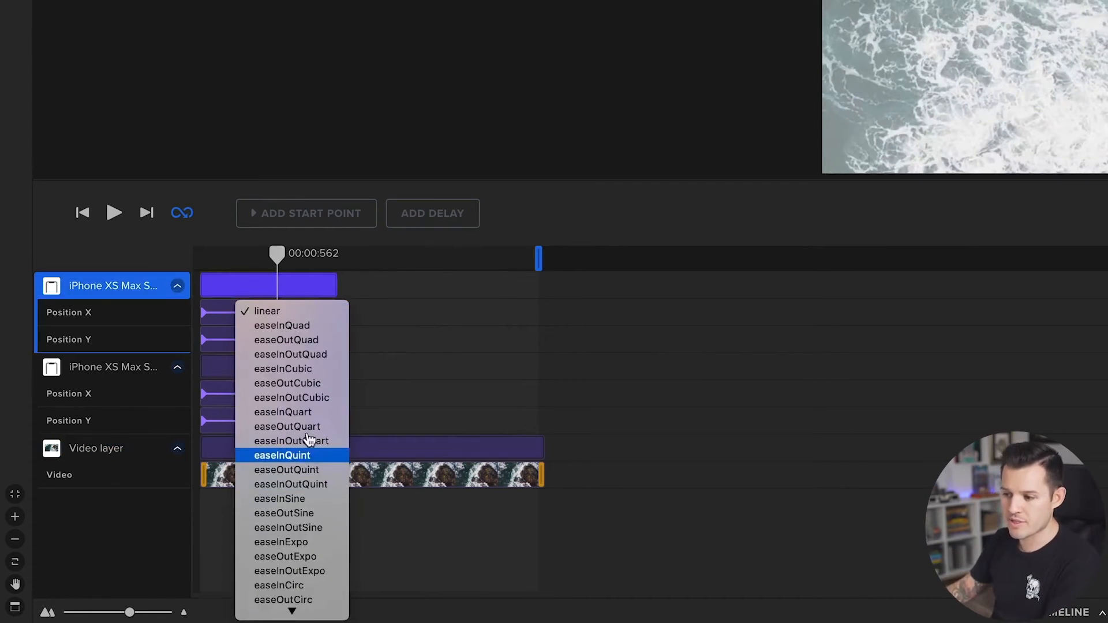
{"action": "left_click", "coordinate": [301, 353]}
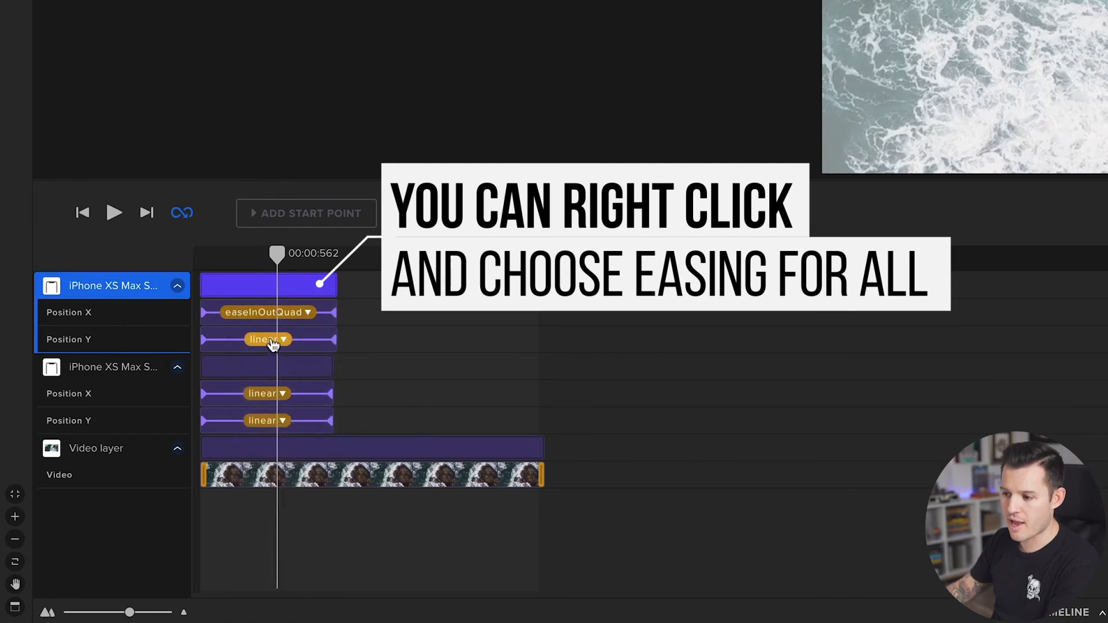
{"action": "left_click", "coordinate": [271, 341]}
{"action": "left_click", "coordinate": [291, 382]}
Step: Try bounce easing on the rear iPhone's Position X and Position Y animations and preview the motion
{"action": "left_click", "coordinate": [271, 394]}
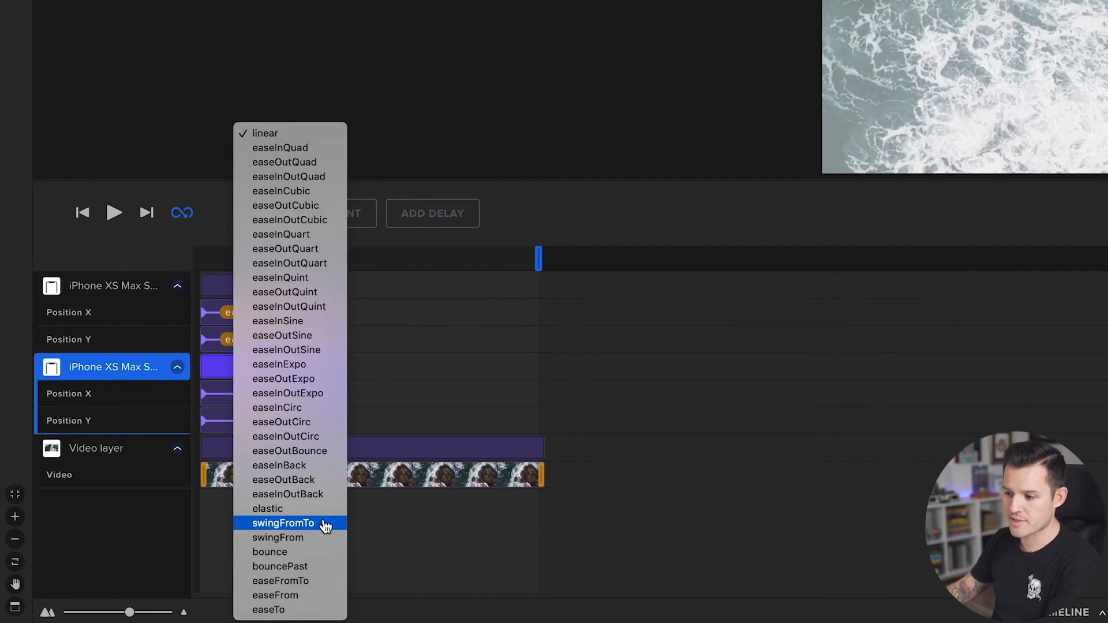
{"action": "left_click", "coordinate": [271, 552]}
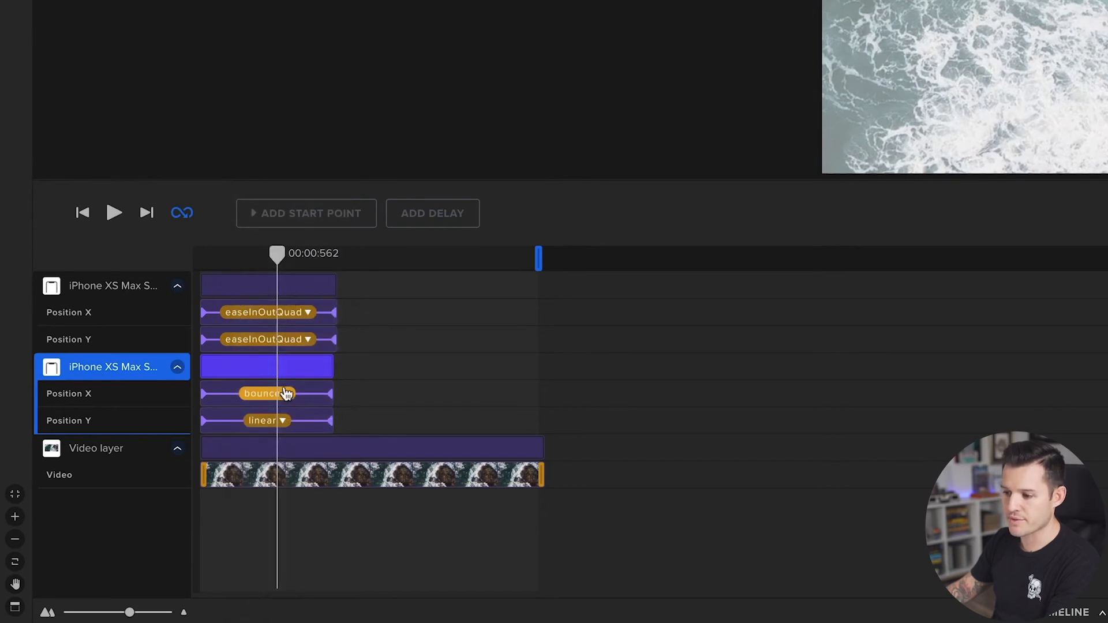
{"action": "left_click", "coordinate": [268, 420]}
{"action": "scroll", "coordinate": [275, 530], "scroll_direction": "down", "scroll_amount": 5}
{"action": "left_click", "coordinate": [300, 553]}
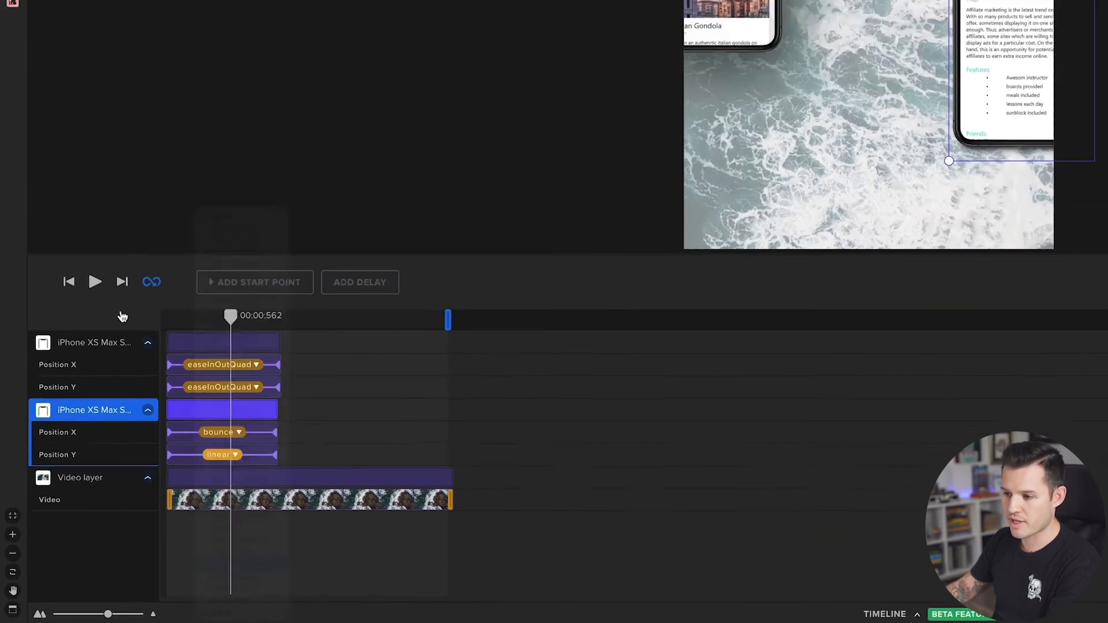
{"action": "key", "text": "space"}
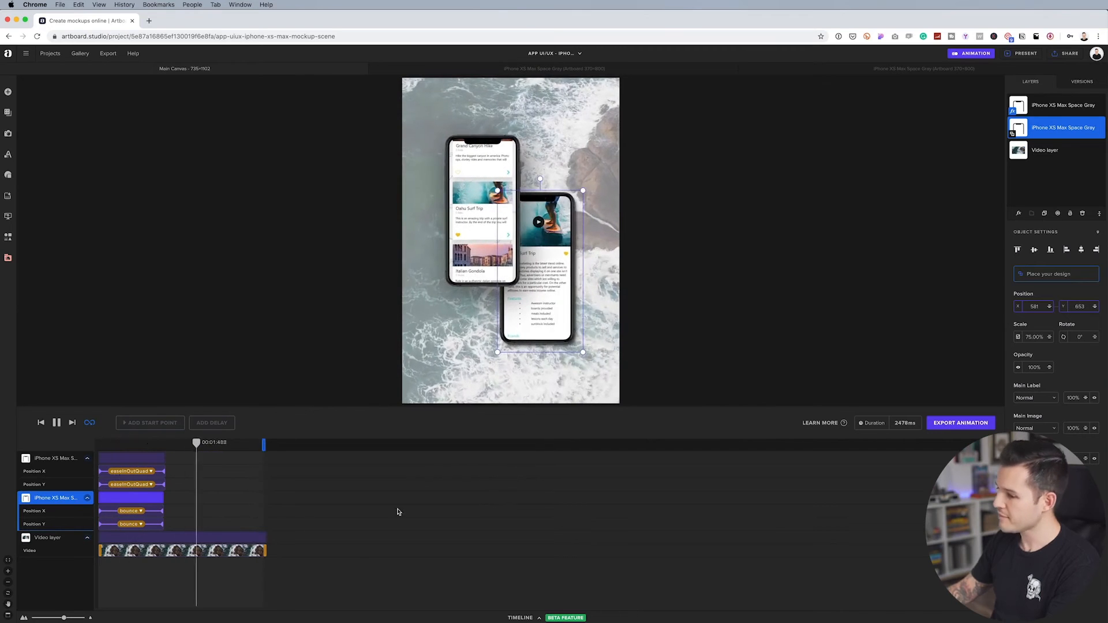
Step: Choose an easing other than bounce for the rear iPhone's Position X and Position Y animations
{"action": "left_click", "coordinate": [131, 511]}
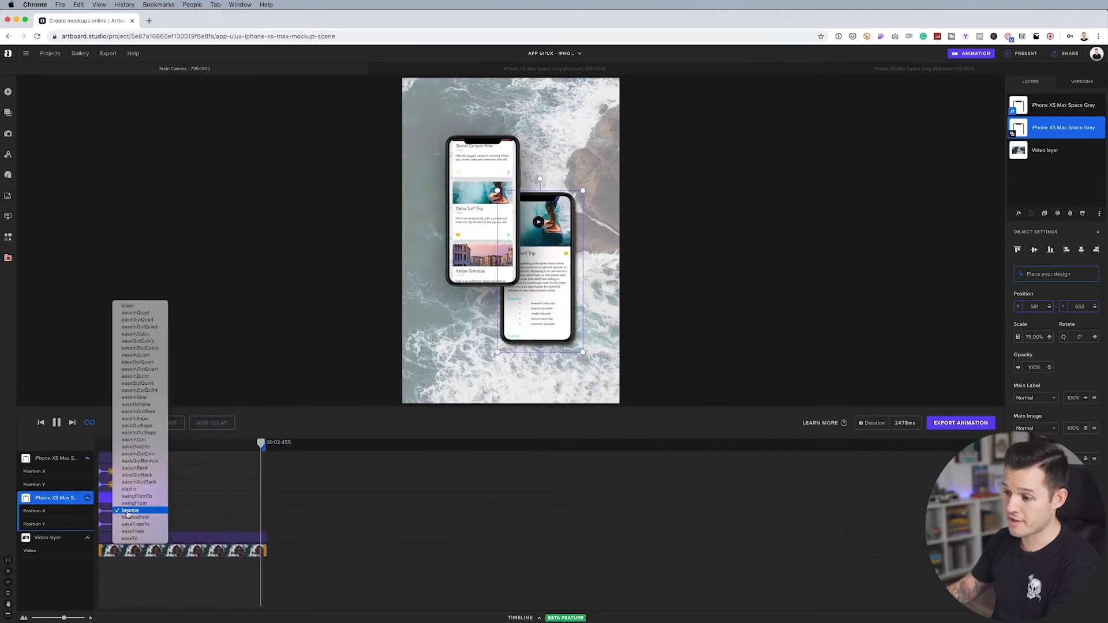
{"action": "left_click", "coordinate": [142, 414]}
{"action": "left_click", "coordinate": [133, 524]}
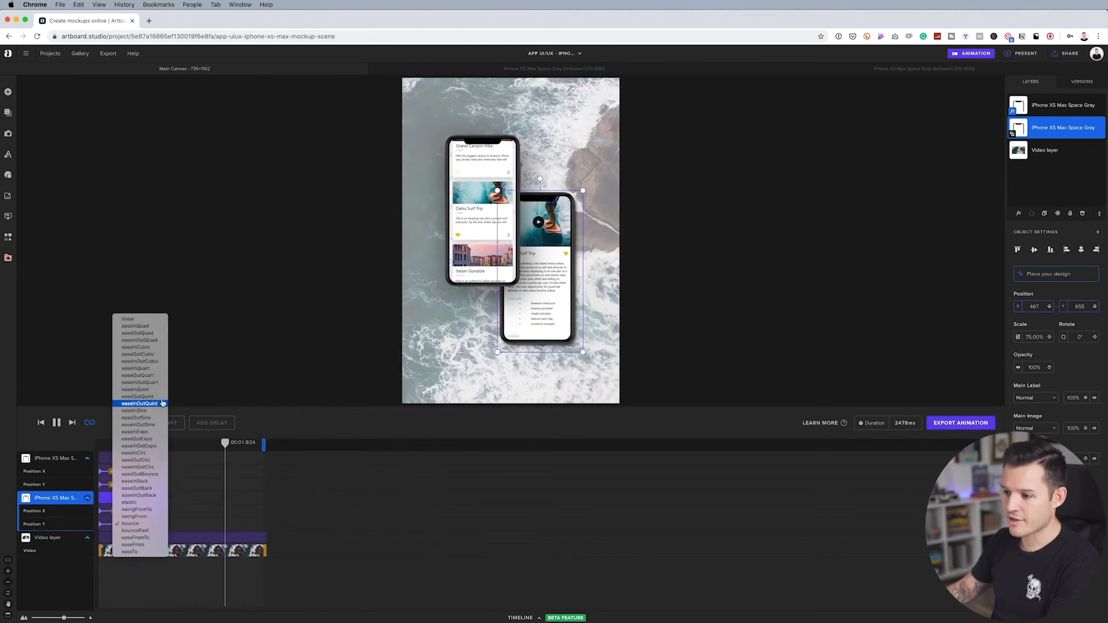
{"action": "left_click", "coordinate": [153, 488]}
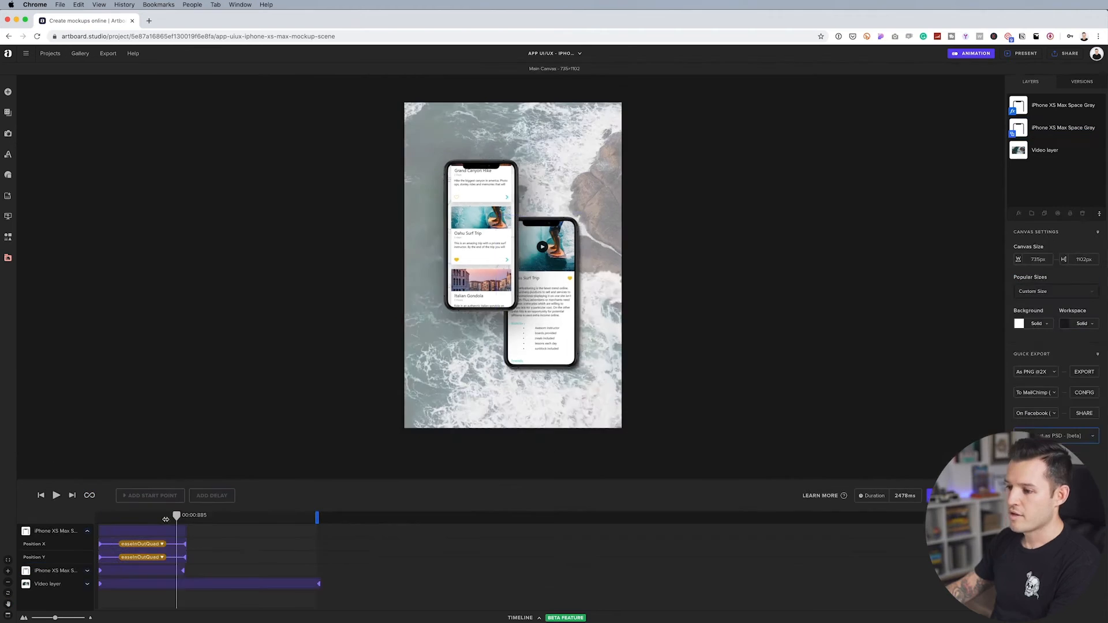
Step: With the timeline at about 1.36 seconds, add a simple text reading "Surf App" above the phones
{"action": "left_click_drag", "start_coordinate": [166, 520], "coordinate": [213, 521]}
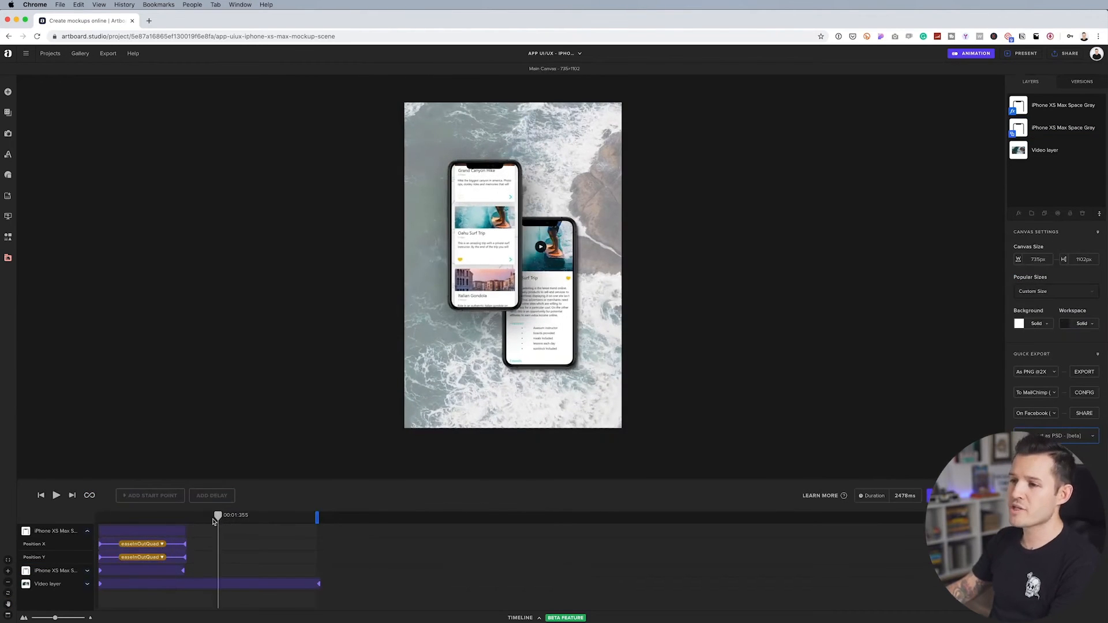
{"action": "left_click", "coordinate": [8, 154]}
{"action": "left_click", "coordinate": [81, 107]}
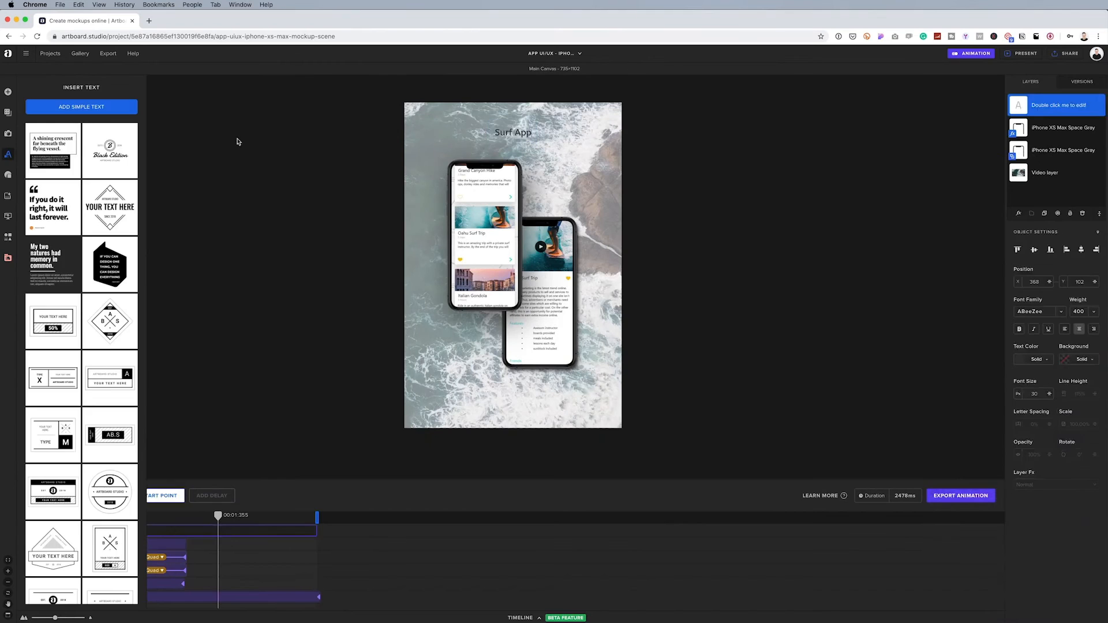
{"action": "left_click", "coordinate": [239, 142]}
Step: Format the Surf App heading in black Abril Fatface at font size 101
{"action": "left_click", "coordinate": [1061, 312]}
{"action": "left_click", "coordinate": [1054, 389]}
{"action": "left_click", "coordinate": [1019, 360]}
{"action": "left_click_drag", "start_coordinate": [927, 399], "coordinate": [904, 408]}
{"action": "left_click_drag", "start_coordinate": [1049, 394], "coordinate": [1050, 370]}
Step: Duplicate the Surf App heading and place the copy below the phones near the canvas's lower edge
{"action": "right_click", "coordinate": [1049, 105]}
{"action": "key", "text": "Escape"}
{"action": "left_click", "coordinate": [1045, 213]}
{"action": "left_click_drag", "start_coordinate": [514, 134], "coordinate": [516, 393]}
Step: Change the copied heading's text to "Download Now" and set its font size to 71
{"action": "double_click", "coordinate": [516, 394]}
{"action": "type", "text": "Download Now"}
{"action": "left_click", "coordinate": [721, 370]}
{"action": "left_click_drag", "start_coordinate": [1049, 394], "coordinate": [1049, 411]}
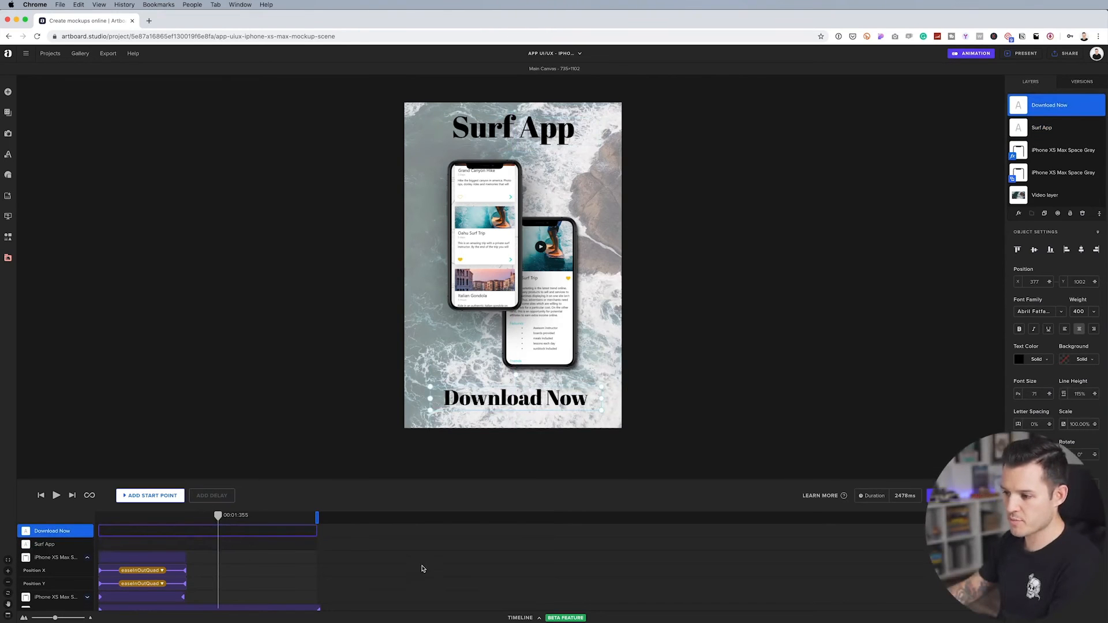
Step: Animate the Surf App heading from above the canvas at 0 seconds down to about Y 102 at about 0.95 seconds
{"action": "left_click_drag", "start_coordinate": [186, 521], "coordinate": [99, 522]}
{"action": "left_click", "coordinate": [548, 128]}
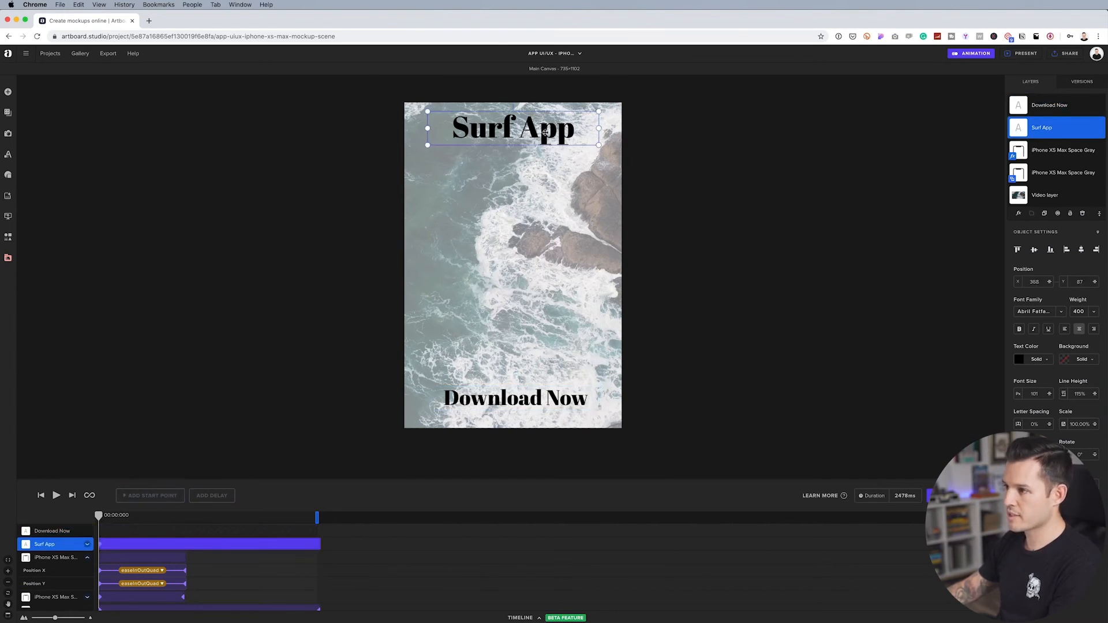
{"action": "left_click_drag", "start_coordinate": [545, 132], "coordinate": [540, 95]}
{"action": "left_click_drag", "start_coordinate": [100, 517], "coordinate": [189, 518]}
{"action": "left_click_drag", "start_coordinate": [508, 89], "coordinate": [506, 138]}
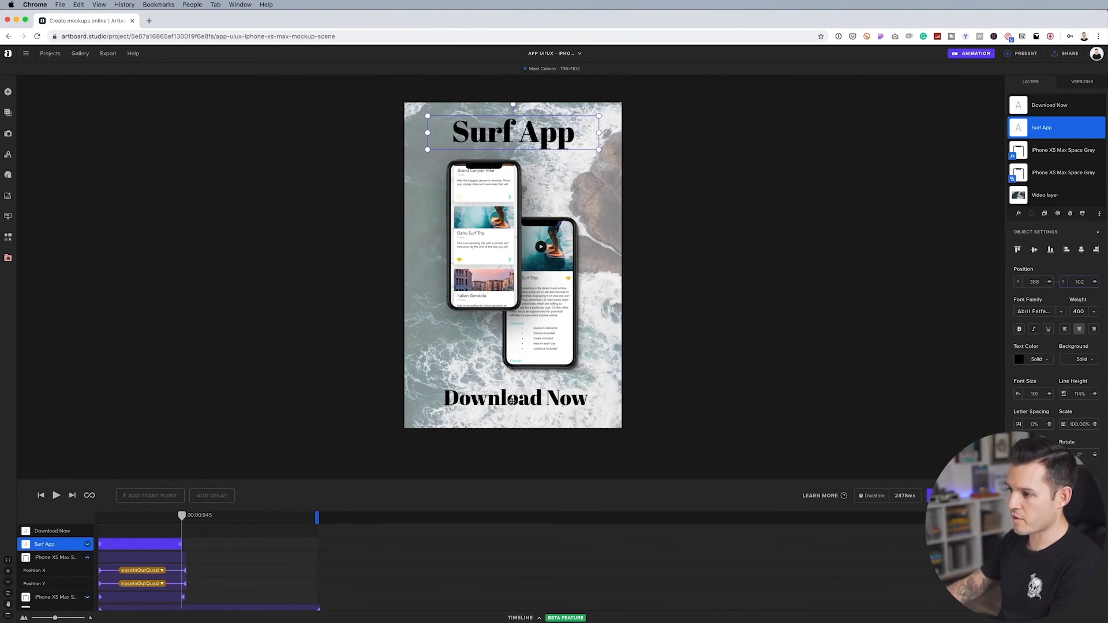
Step: Add a start point to the Download Now text, move it below the canvas, and bring it back to about Y 999 at about 1 second
{"action": "left_click", "coordinate": [512, 402]}
{"action": "left_click_drag", "start_coordinate": [176, 520], "coordinate": [100, 516]}
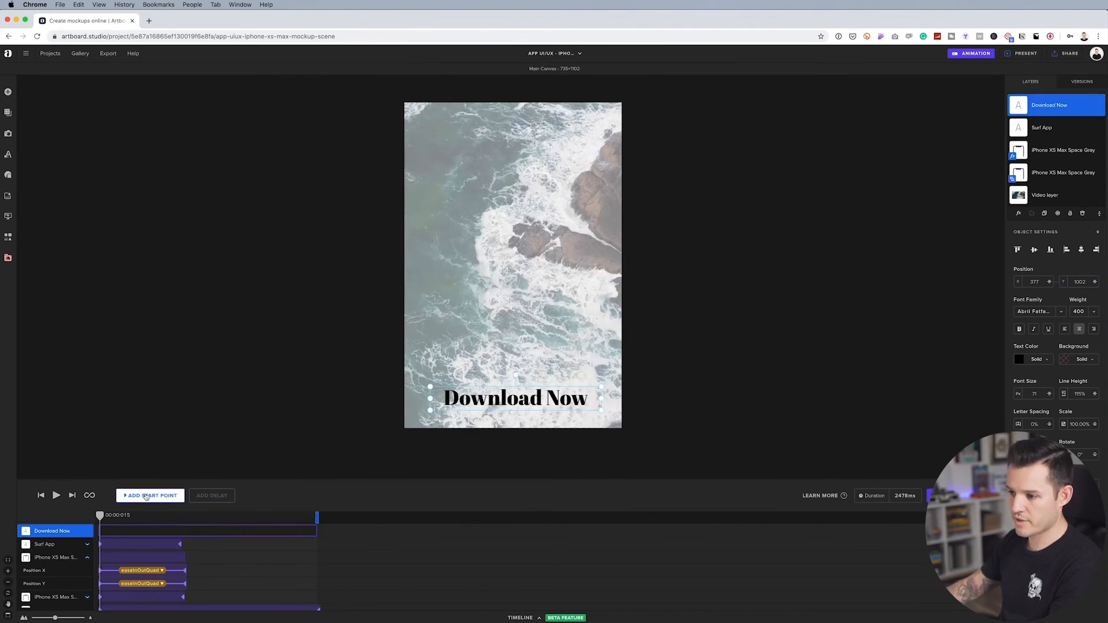
{"action": "left_click", "coordinate": [150, 495]}
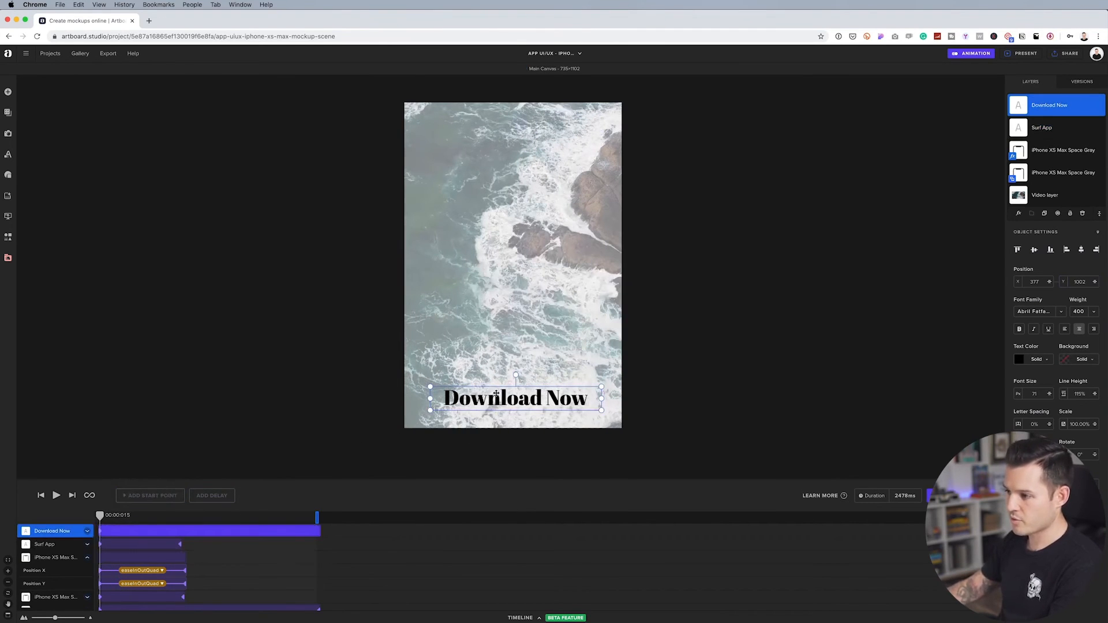
{"action": "left_click_drag", "start_coordinate": [494, 408], "coordinate": [496, 449]}
{"action": "left_click_drag", "start_coordinate": [100, 515], "coordinate": [186, 516]}
{"action": "left_click_drag", "start_coordinate": [511, 449], "coordinate": [511, 397]}
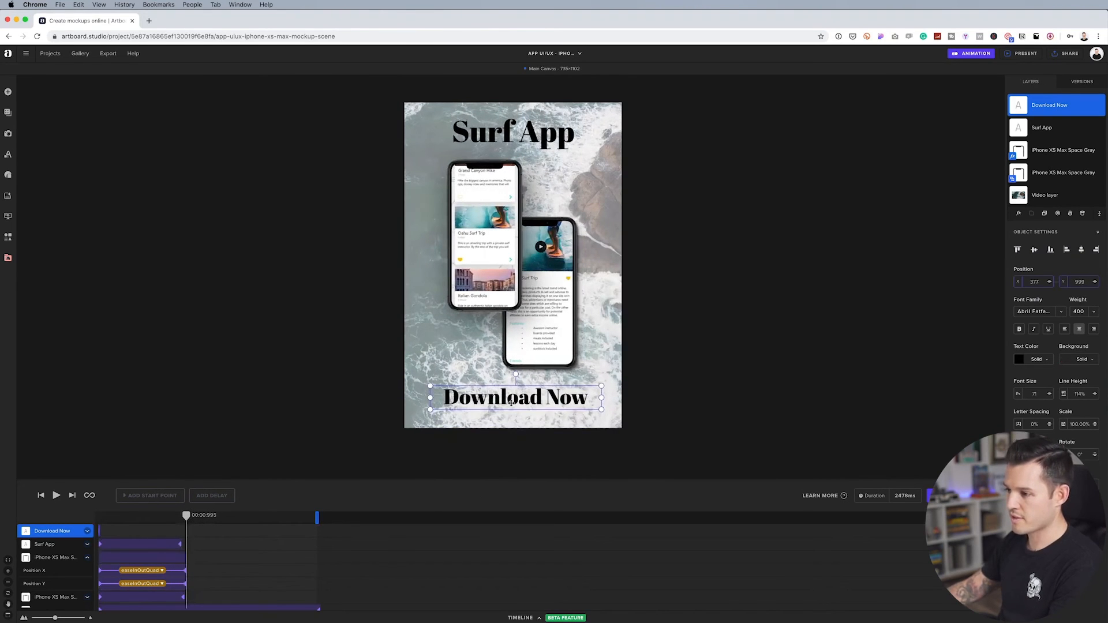
Step: At 0 seconds, move the Download Now text below the canvas to about X 376, Y 1151, and play the animation
{"action": "left_click_drag", "start_coordinate": [186, 516], "coordinate": [90, 518]}
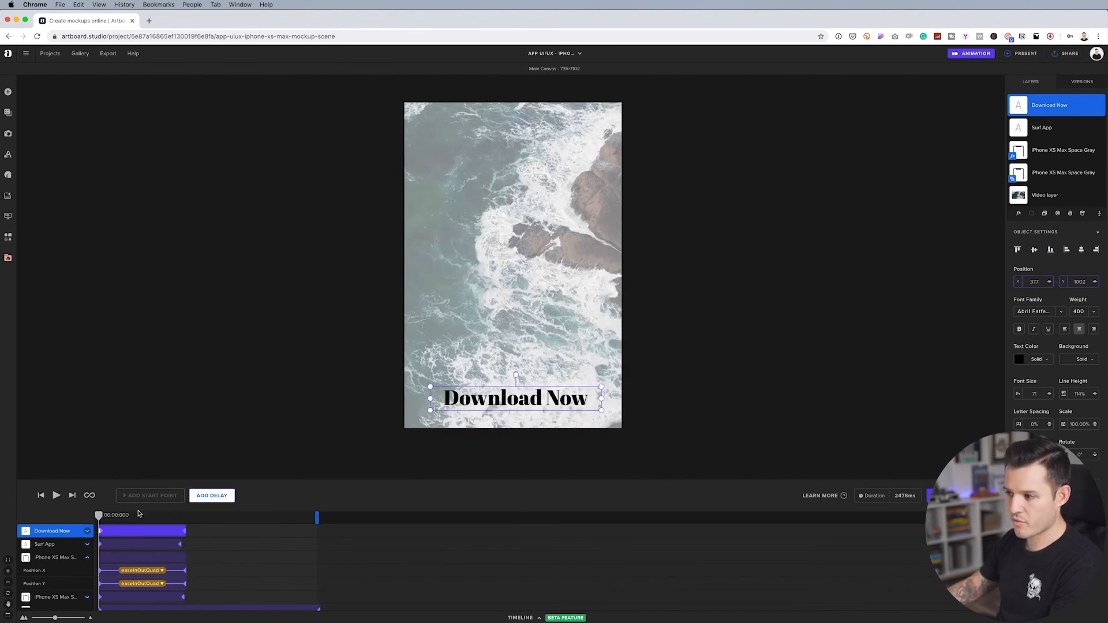
{"action": "left_click_drag", "start_coordinate": [476, 400], "coordinate": [477, 445]}
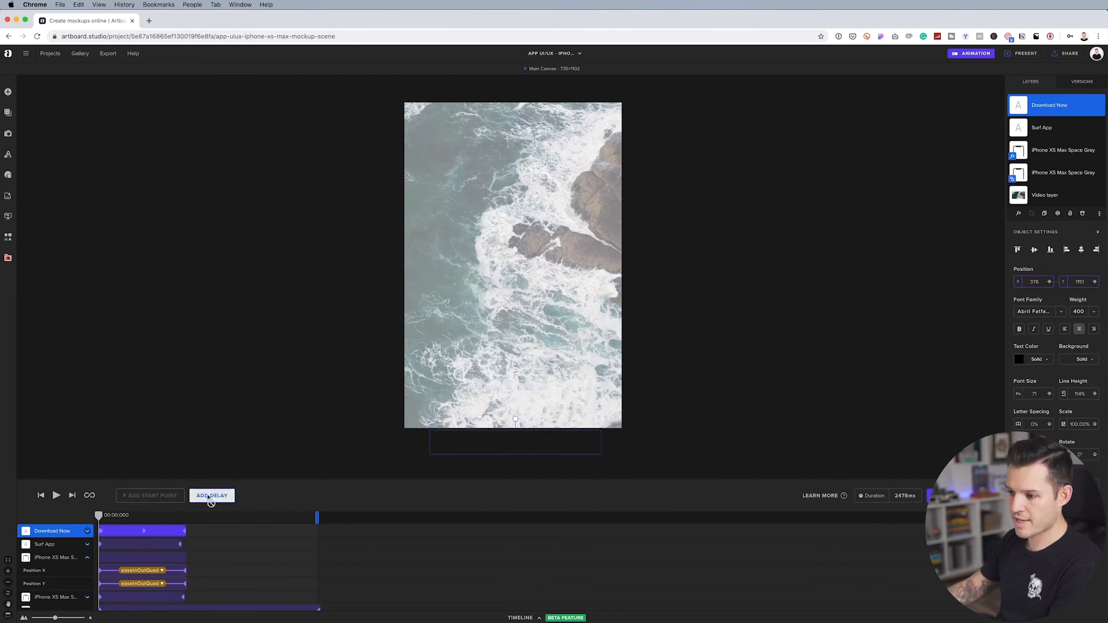
{"action": "left_click", "coordinate": [56, 495]}
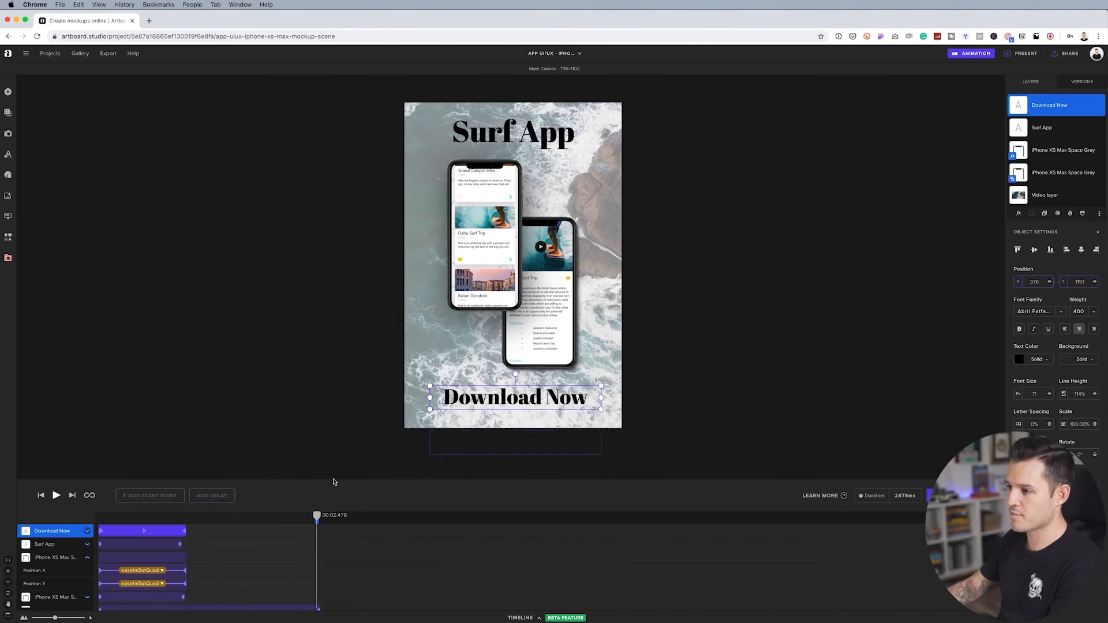
Step: Adjust the easing of the Download Now text's Position X and Position Y segments and turn on looped playback
{"action": "left_click", "coordinate": [87, 532]}
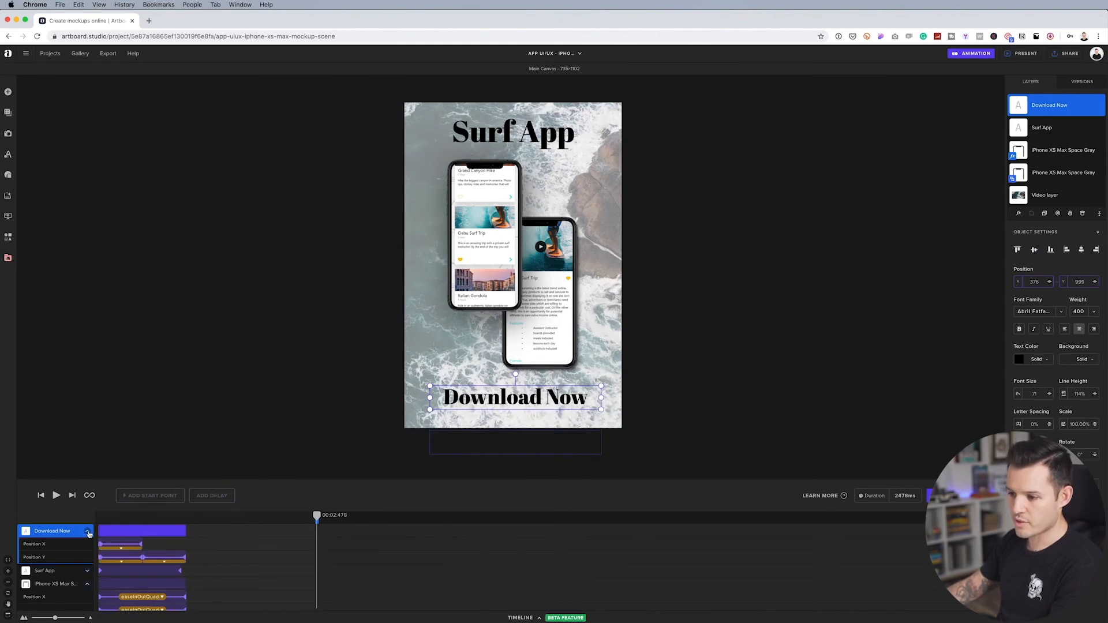
{"action": "left_click", "coordinate": [121, 549]}
{"action": "left_click", "coordinate": [126, 582]}
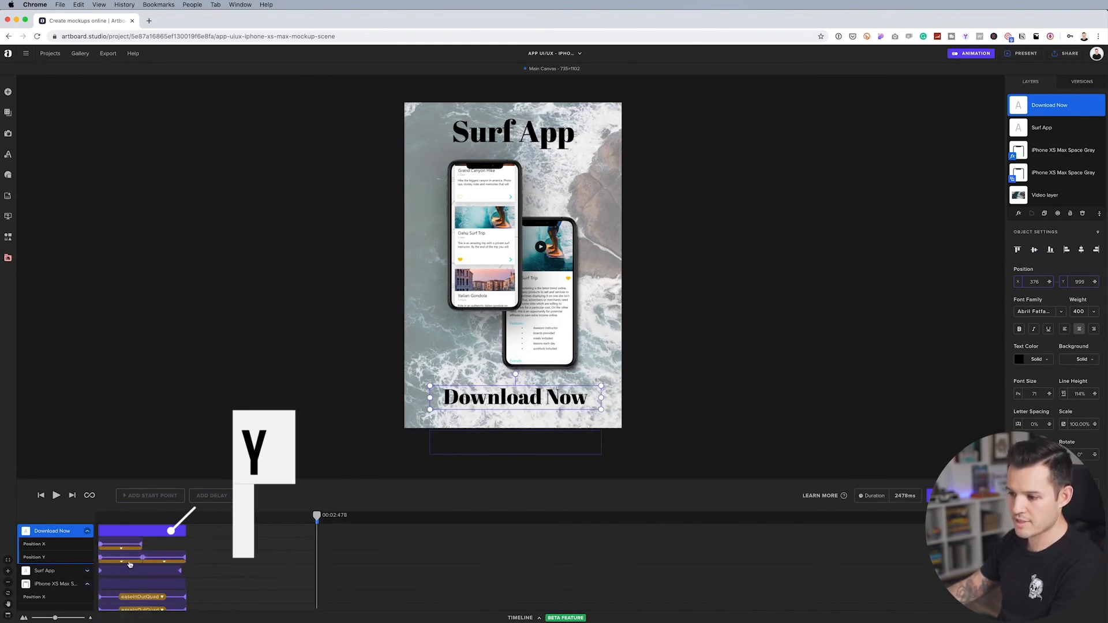
{"action": "left_click", "coordinate": [164, 562]}
{"action": "left_click", "coordinate": [165, 603]}
{"action": "left_click", "coordinate": [89, 496]}
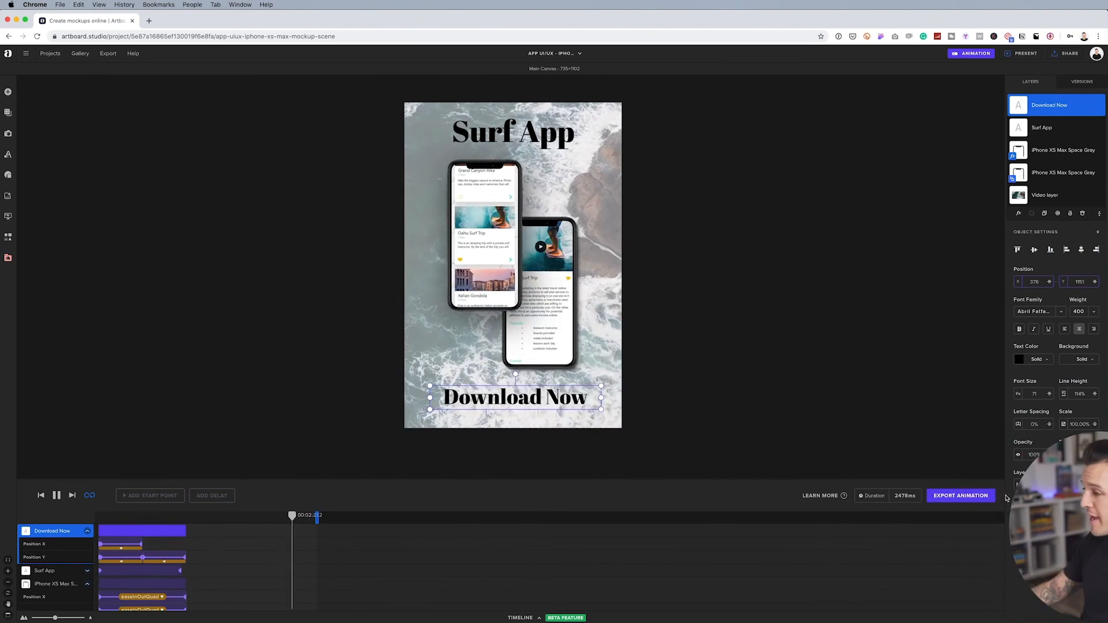
Step: Export the animation and open the rendered video's player options
{"action": "left_click", "coordinate": [961, 496]}
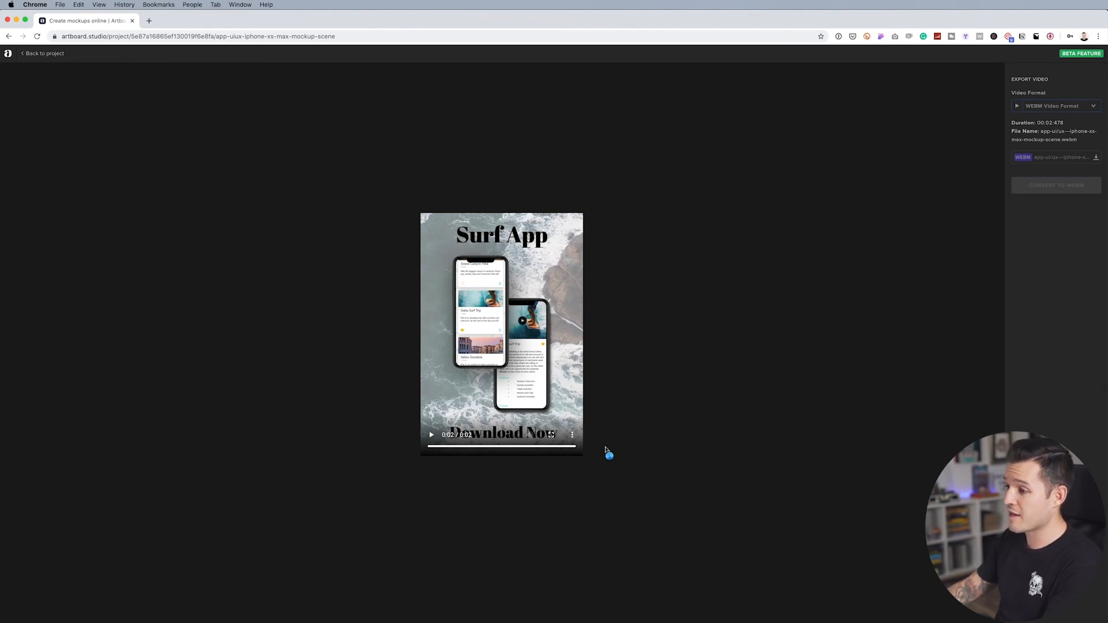
{"action": "left_click", "coordinate": [573, 436]}
{"action": "left_click", "coordinate": [507, 432]}
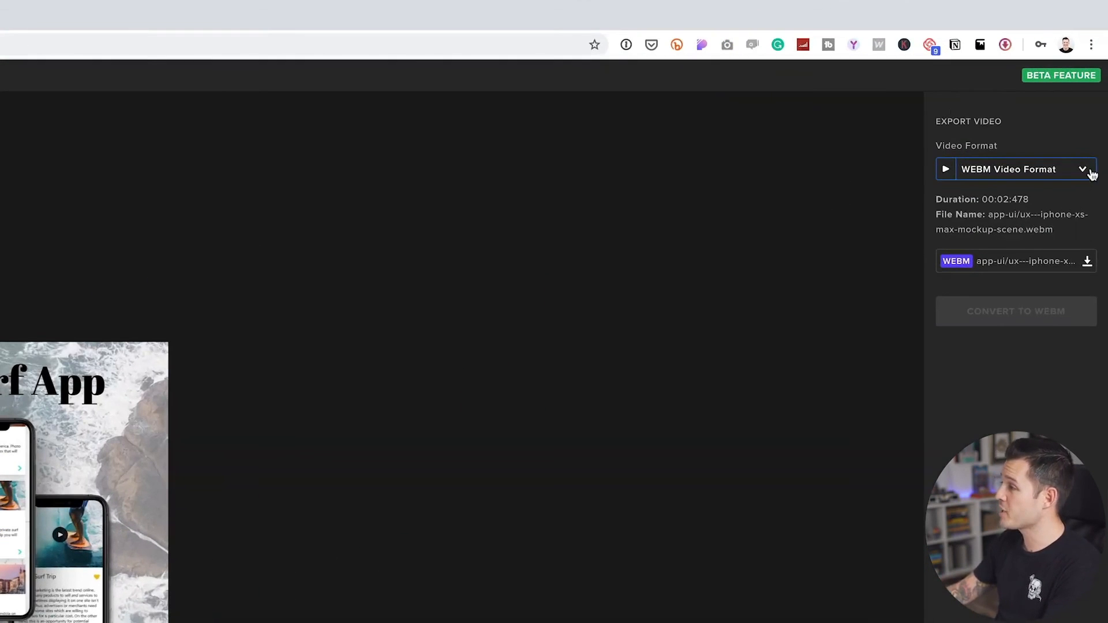
Step: Convert the exported video to the Animated GIF format
{"action": "left_click", "coordinate": [1093, 105]}
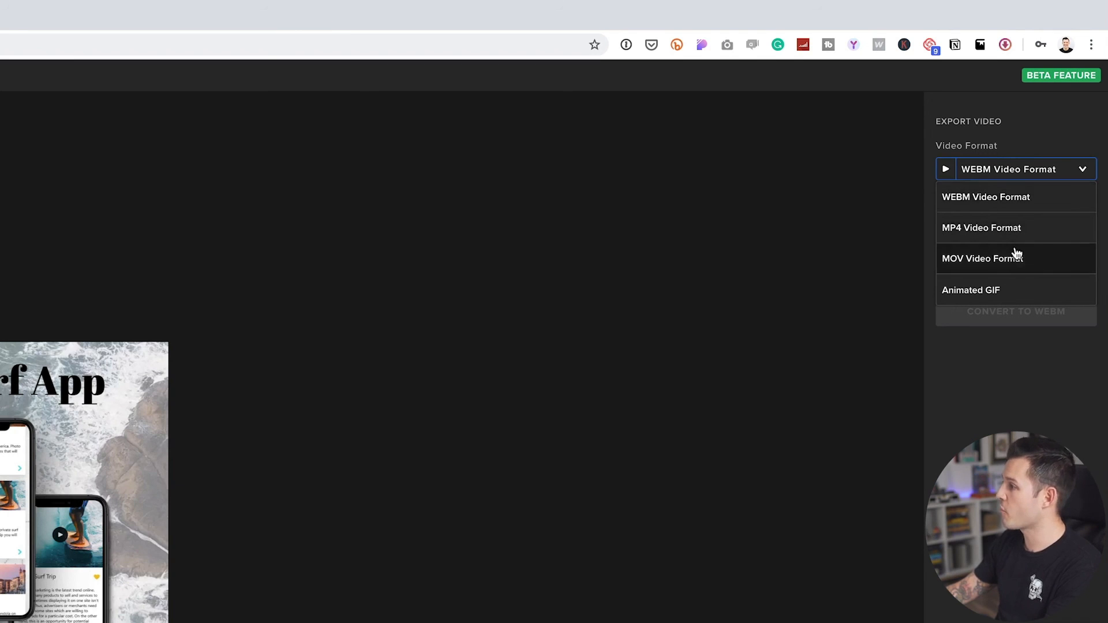
{"action": "left_click", "coordinate": [1027, 289]}
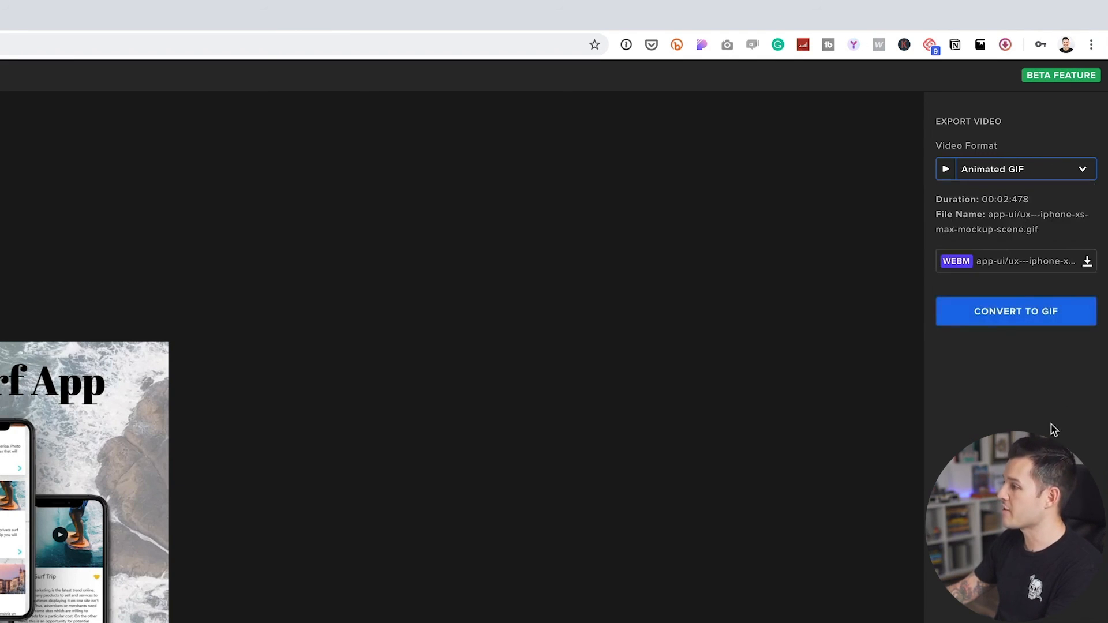
{"action": "left_click", "coordinate": [1028, 315]}
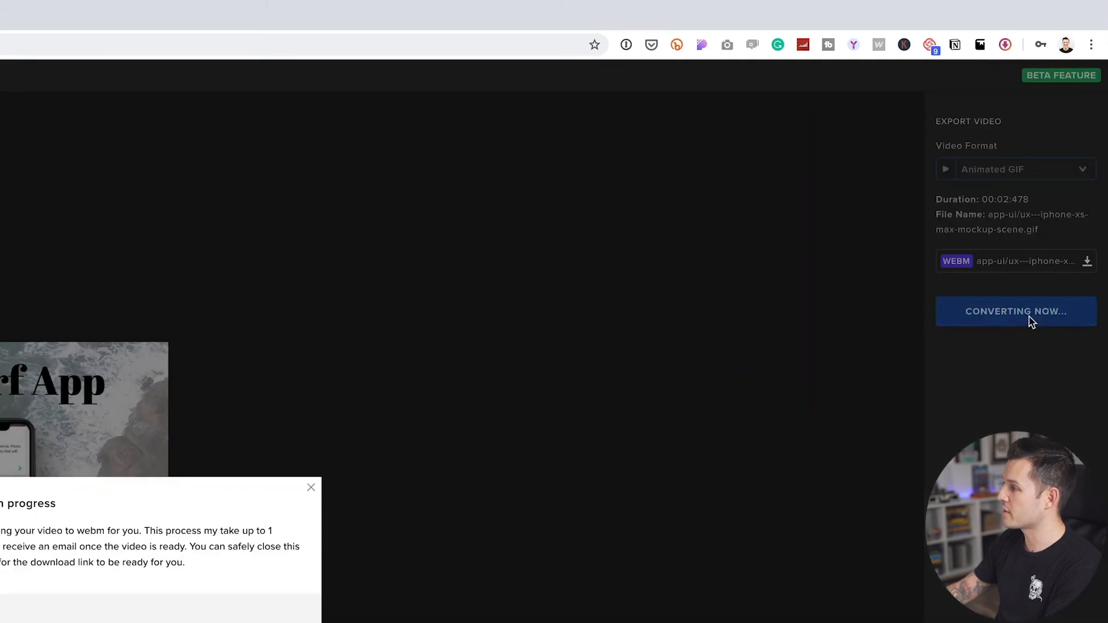